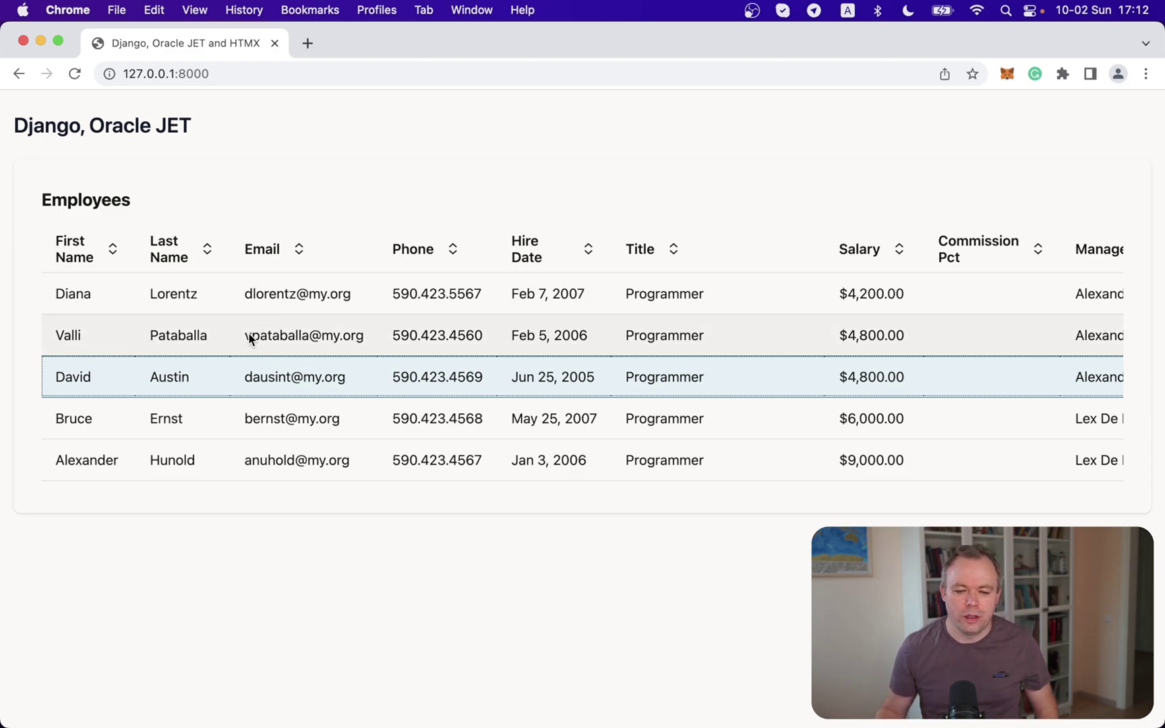
scroll(250, 338, "right", 5)
scroll(250, 338, "left", 5)
scroll(249, 338, "right", 5)
scroll(249, 337, "left", 5)
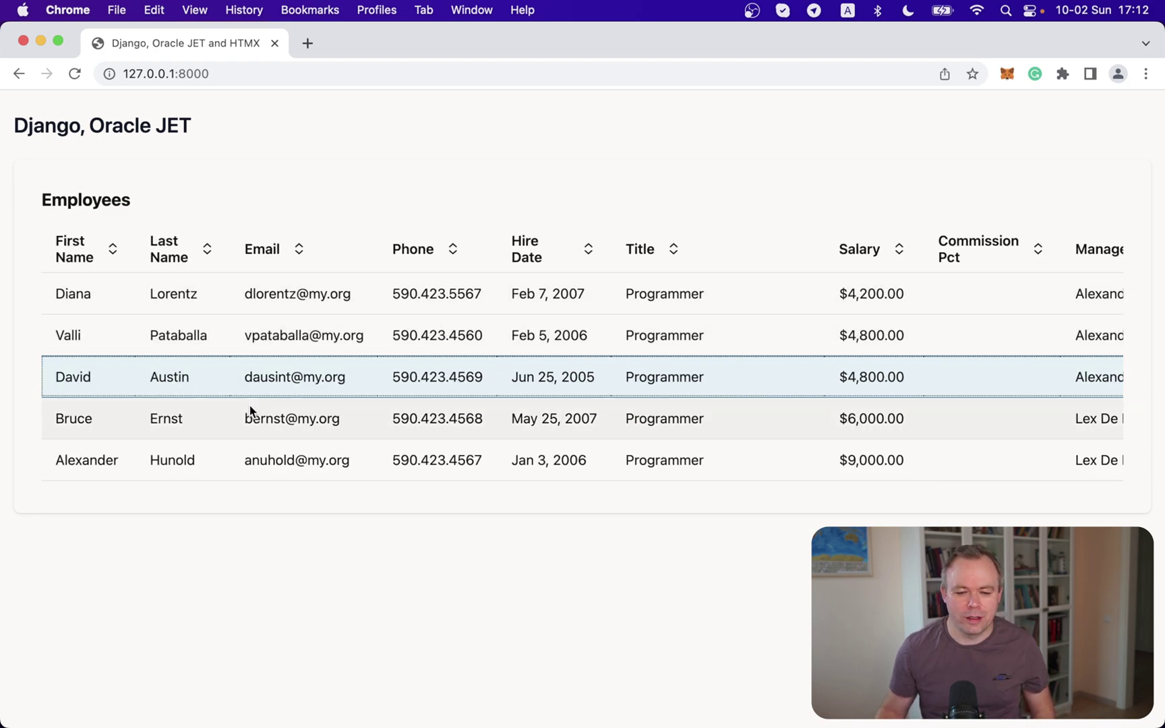
- Select Bruce Ernst's row and sort the Employees table by salary, highest first
left_click(254, 416)
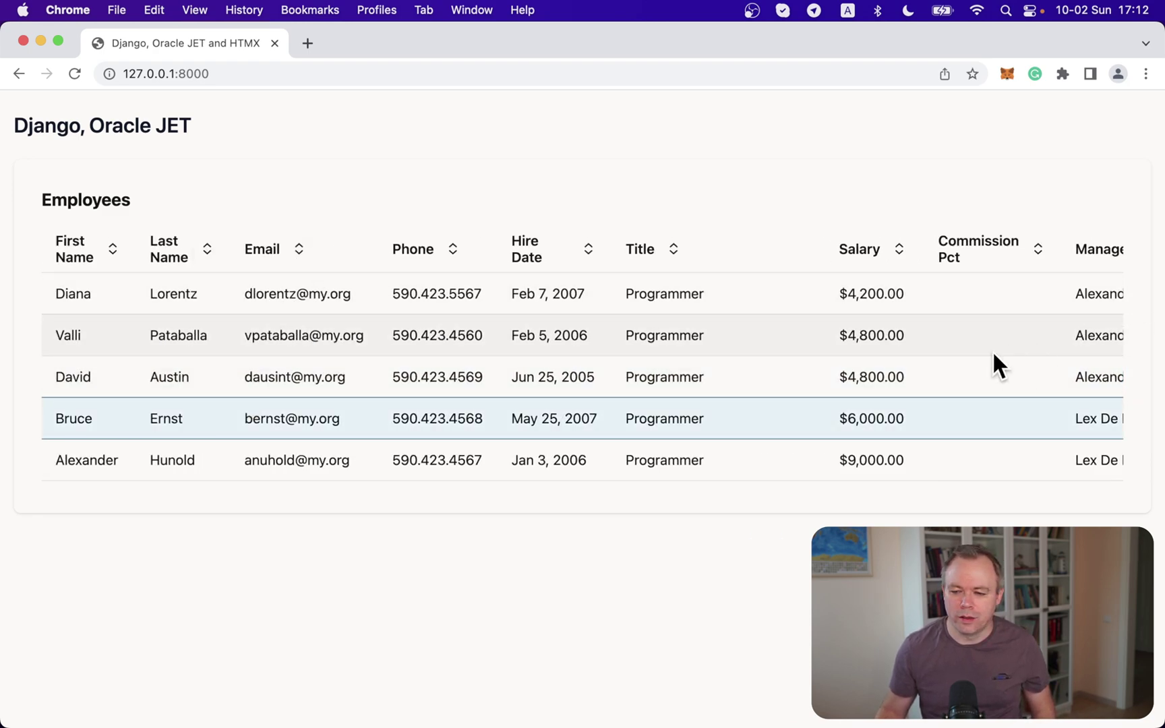
left_click(898, 252)
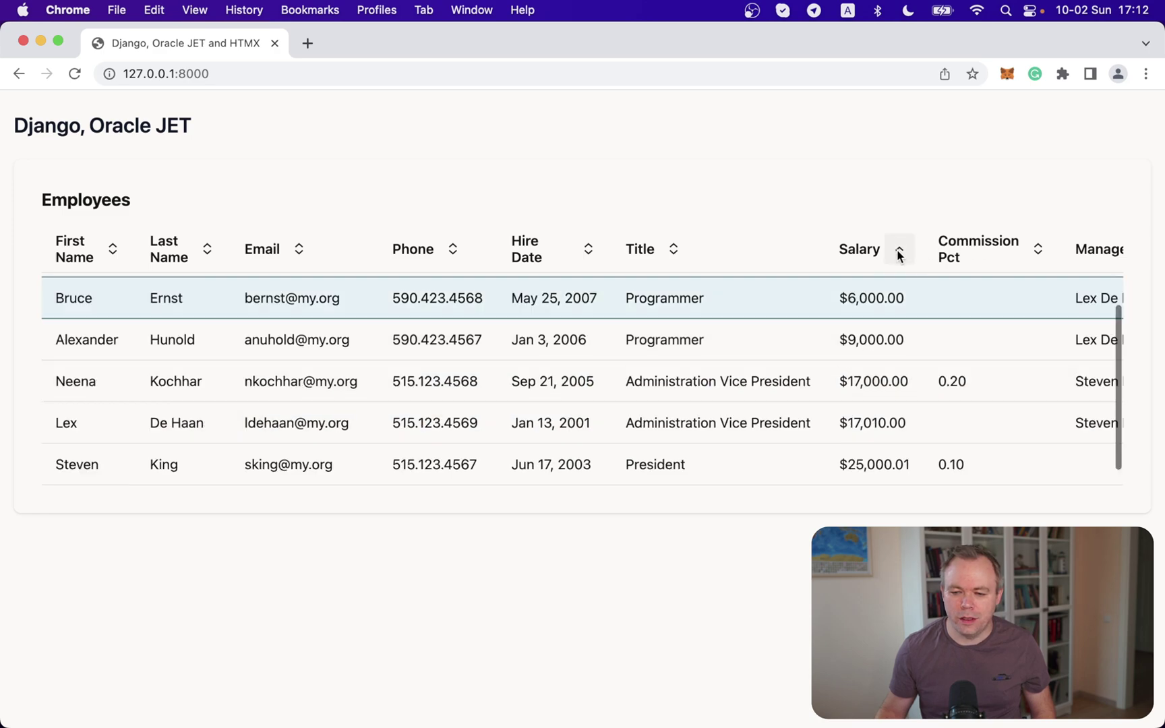
left_click(900, 250)
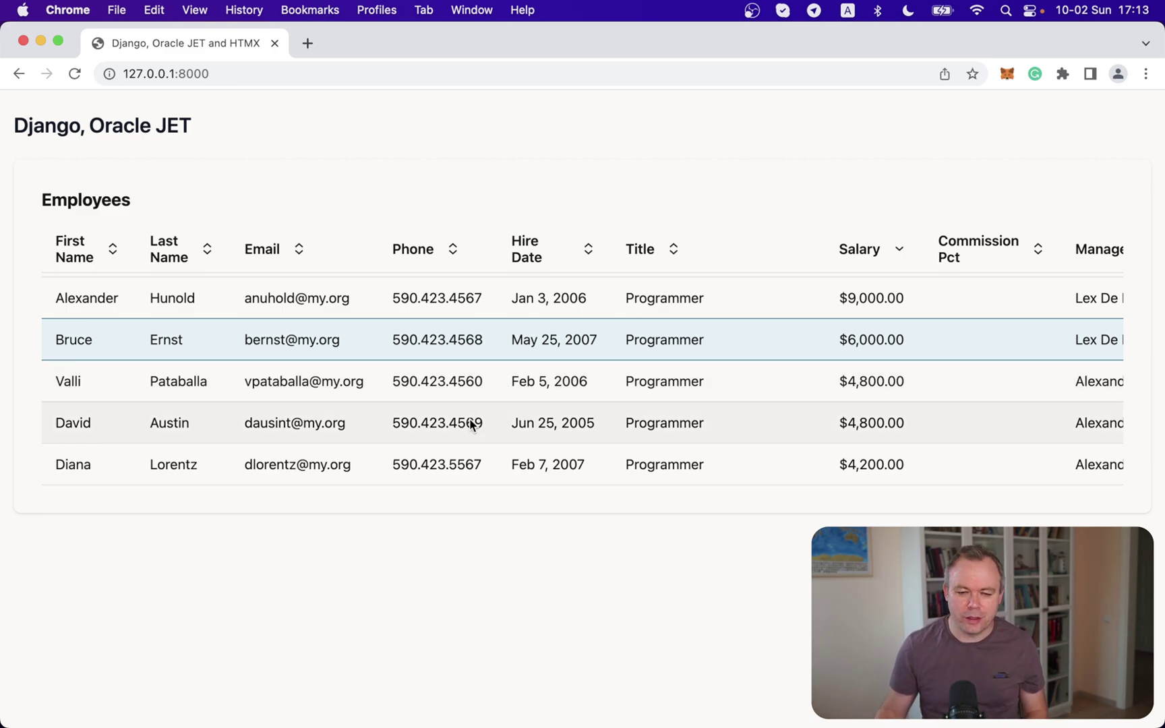
key("super+Tab")
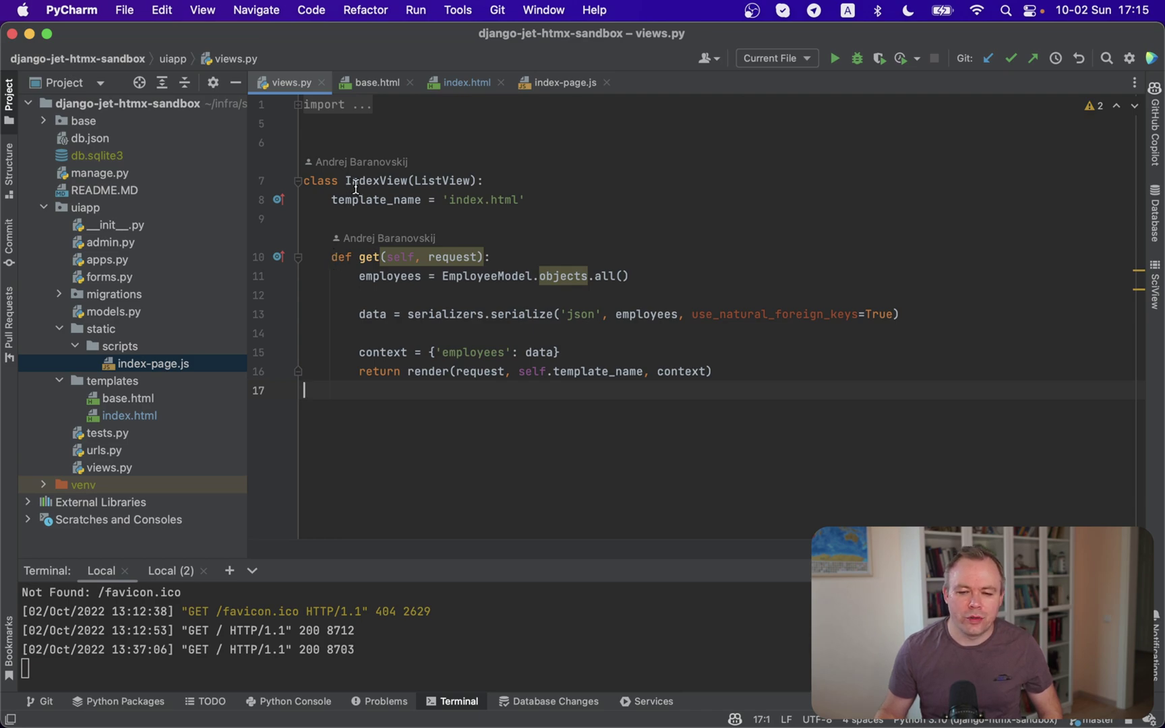
mouse_move(332, 257)
left_mouse_down()
mouse_move(510, 314)
mouse_move(440, 275)
left_mouse_up()
left_click(519, 276)
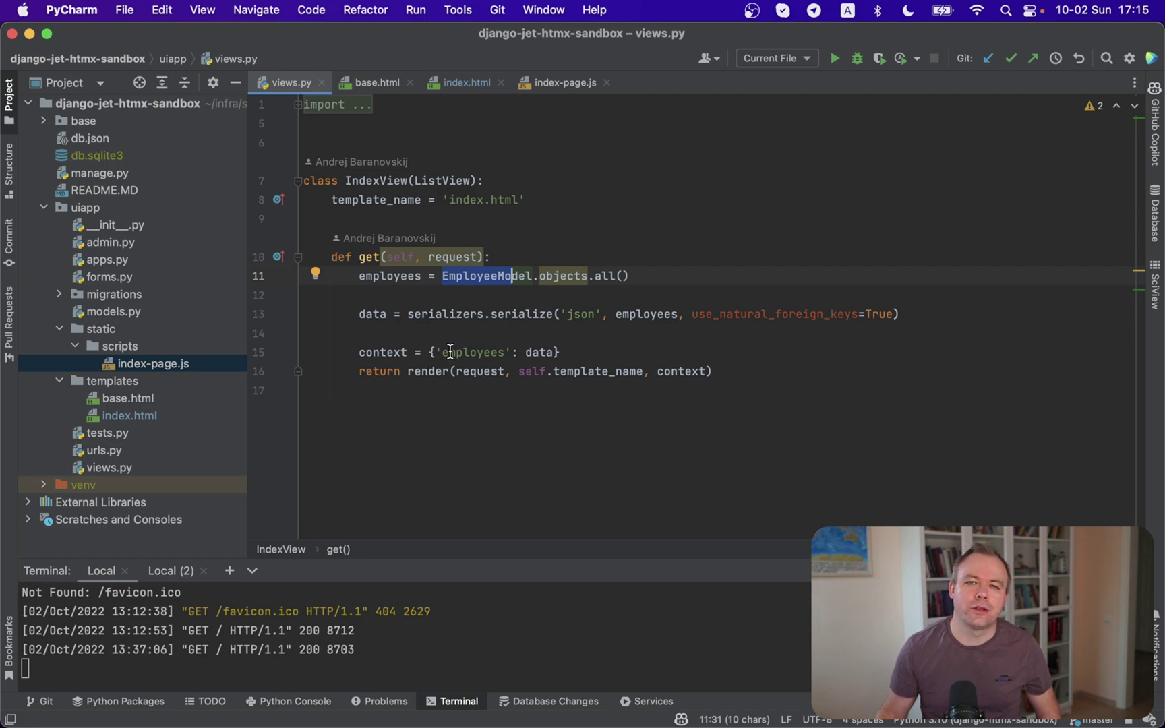
double_click(474, 353)
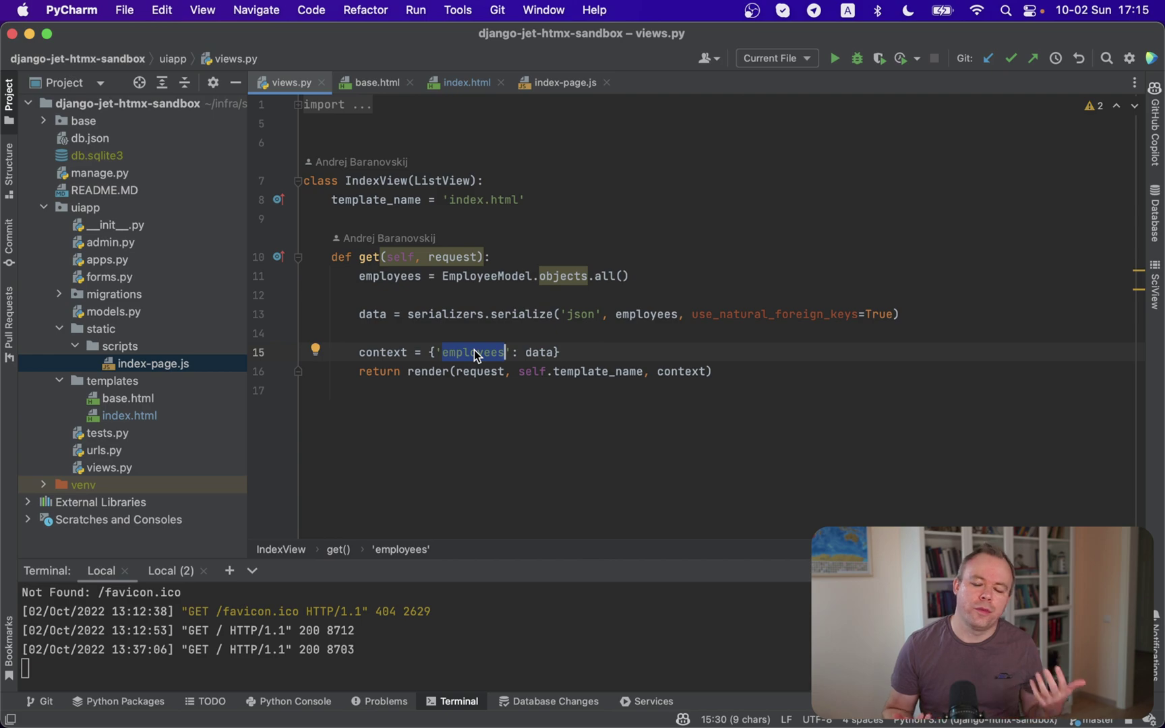
- Bring base.html into the editor to show its _getCDNPath Oracle JET CDN script
left_click(375, 83)
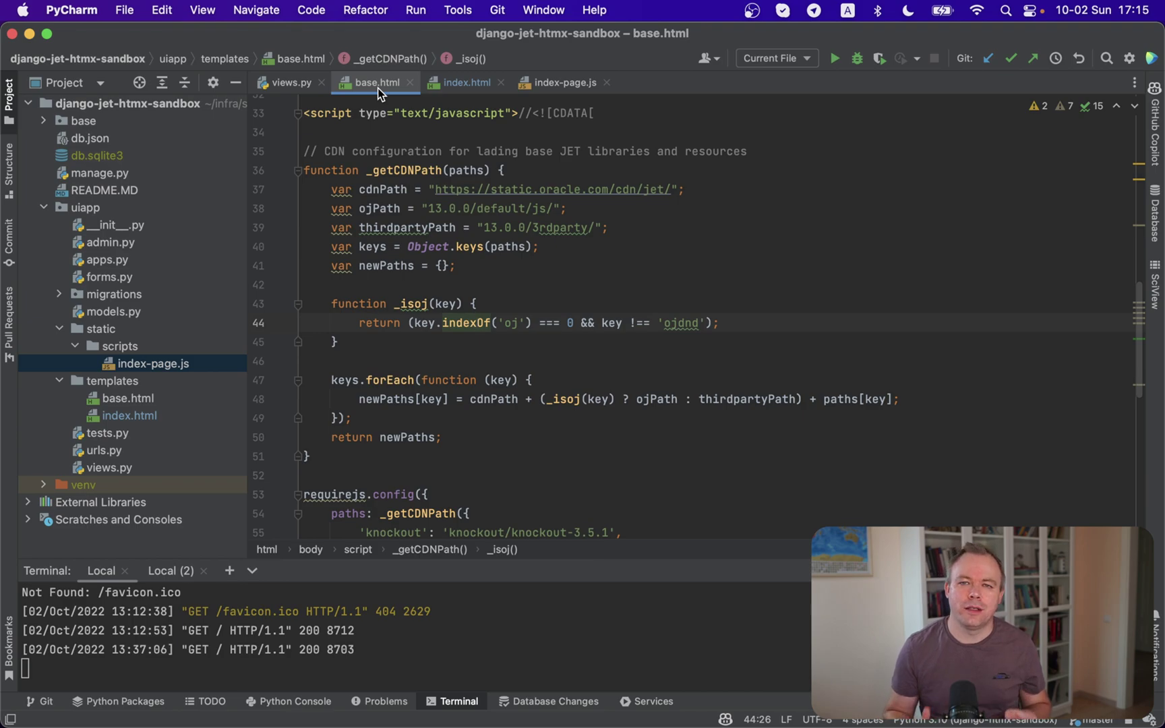
scroll(342, 204, "up", 6)
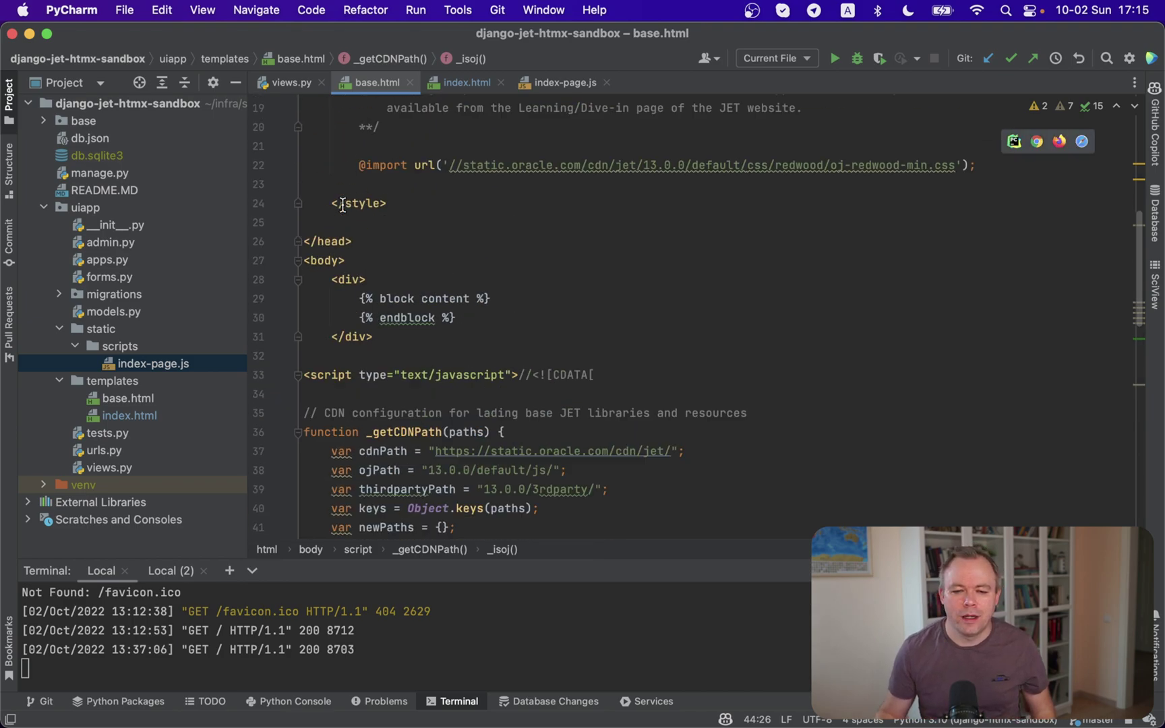
scroll(342, 205, "up", 5)
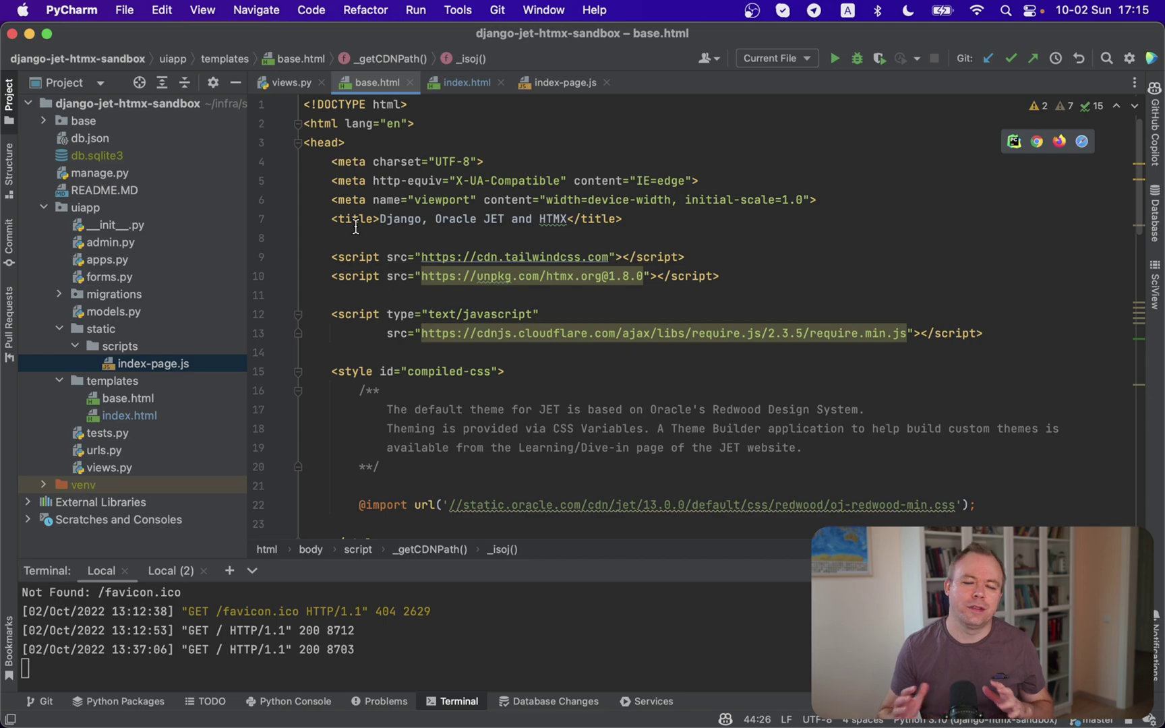
scroll(355, 228, "down", 2)
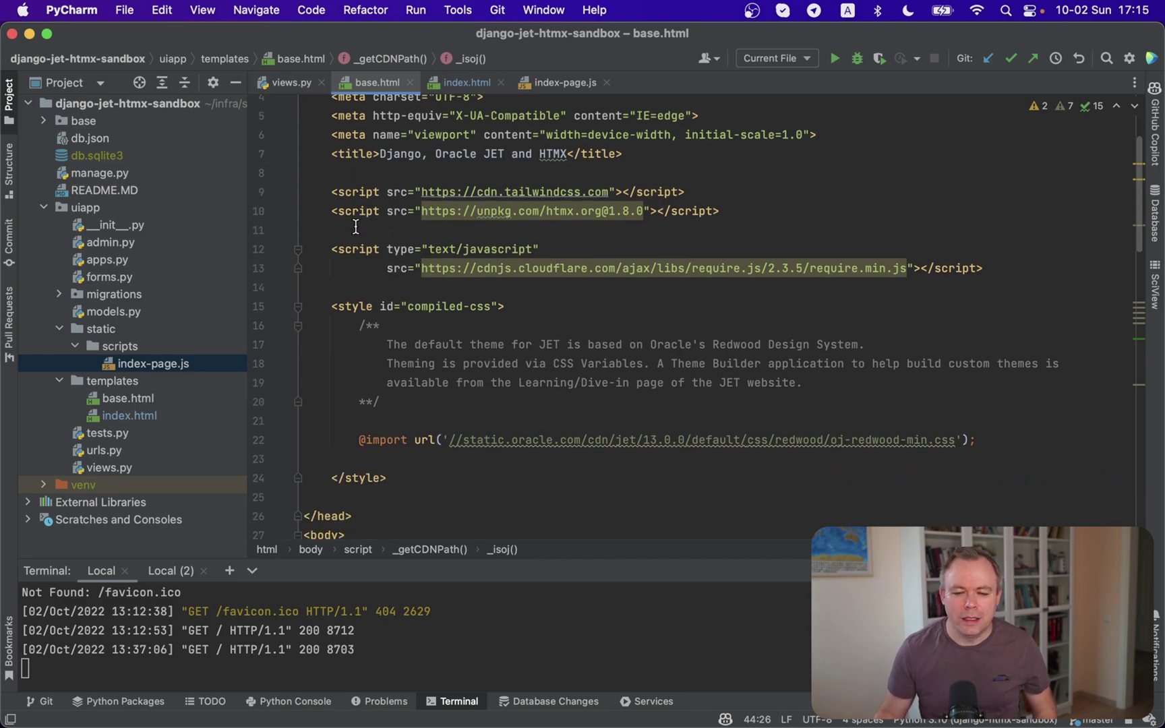
scroll(356, 227, "down", 2)
scroll(355, 228, "down", 1)
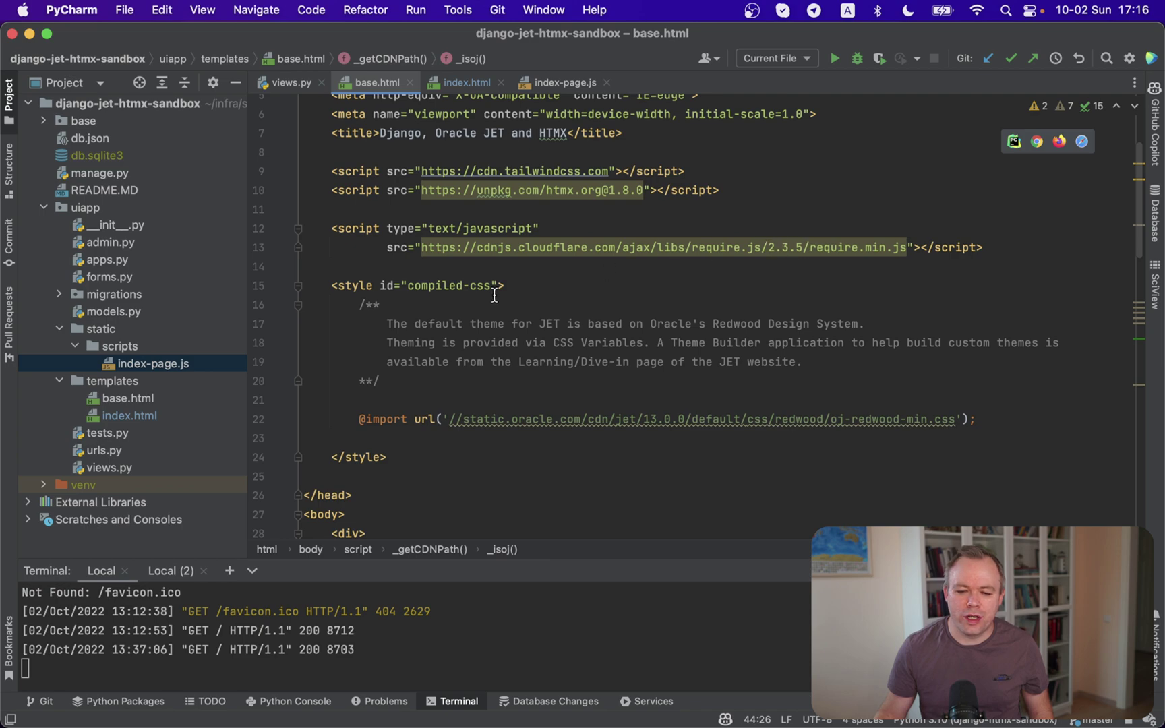
scroll(494, 295, "down", 2)
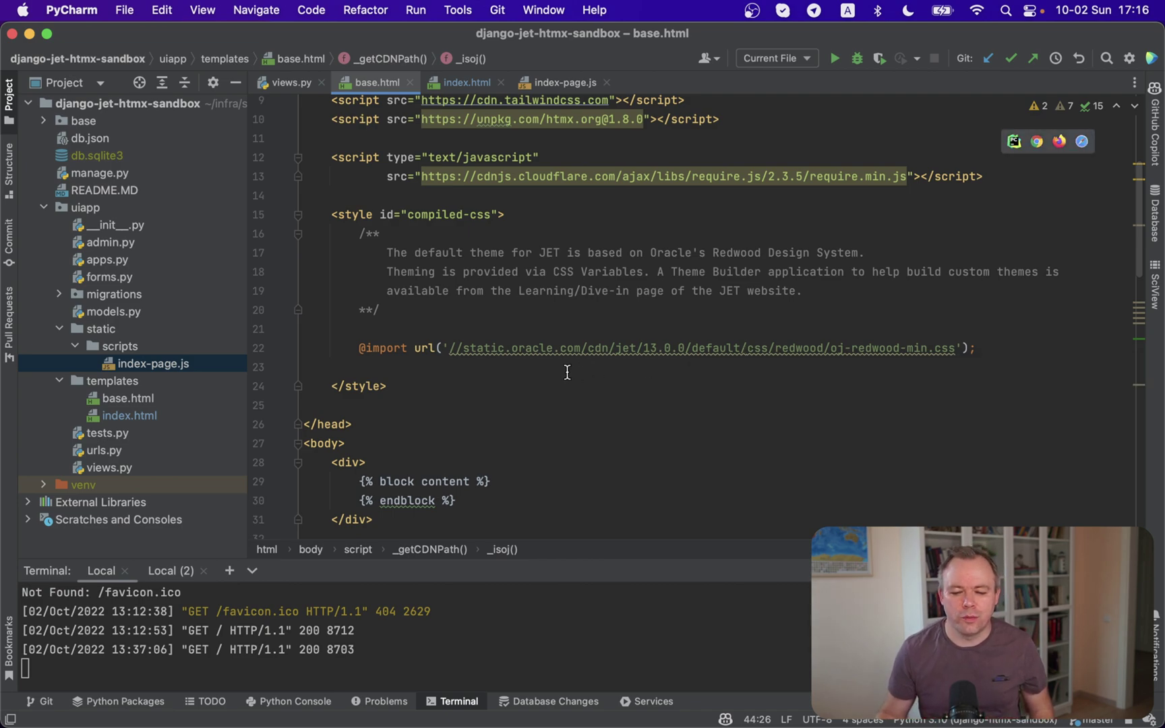
scroll(567, 372, "down", 4)
scroll(565, 373, "down", 3)
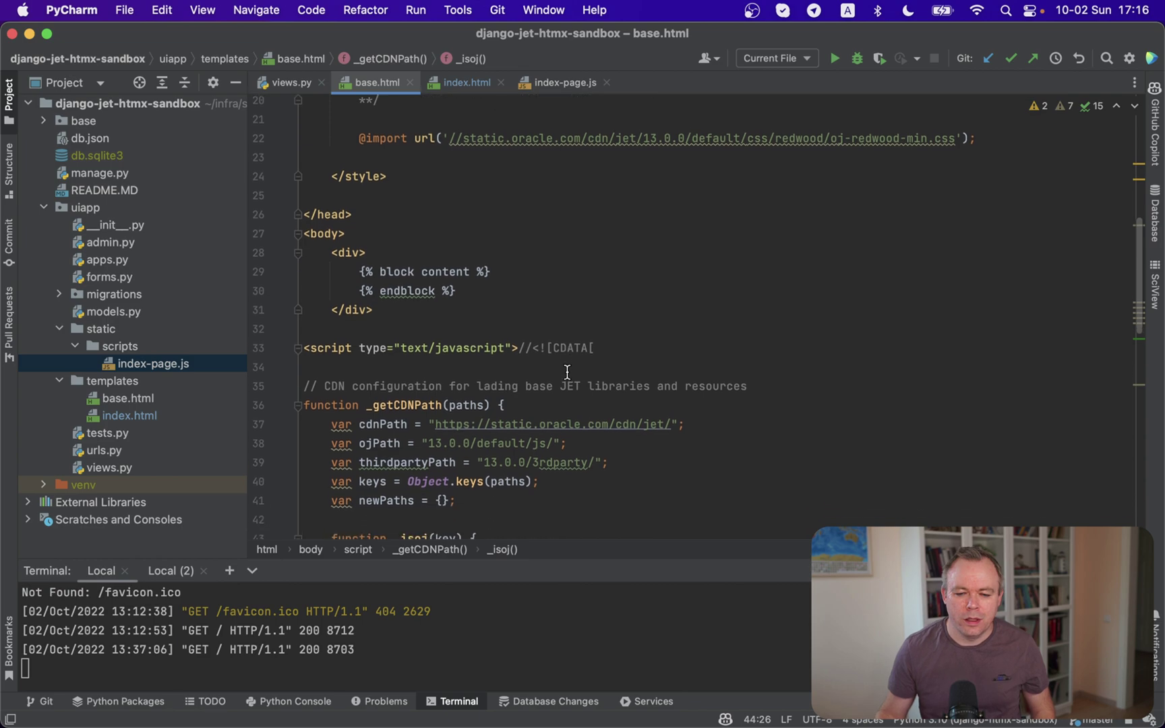
scroll(566, 372, "down", 3)
scroll(566, 373, "down", 2)
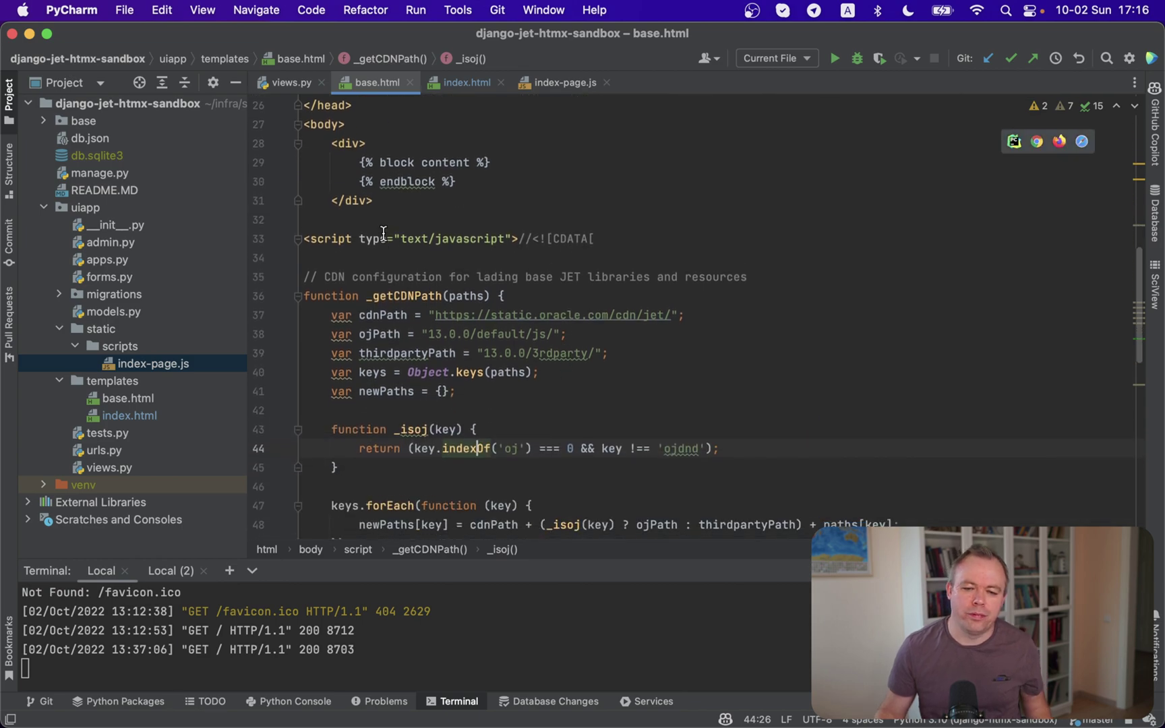
scroll(325, 267, "down", 1)
scroll(325, 266, "down", 2)
scroll(325, 265, "down", 1)
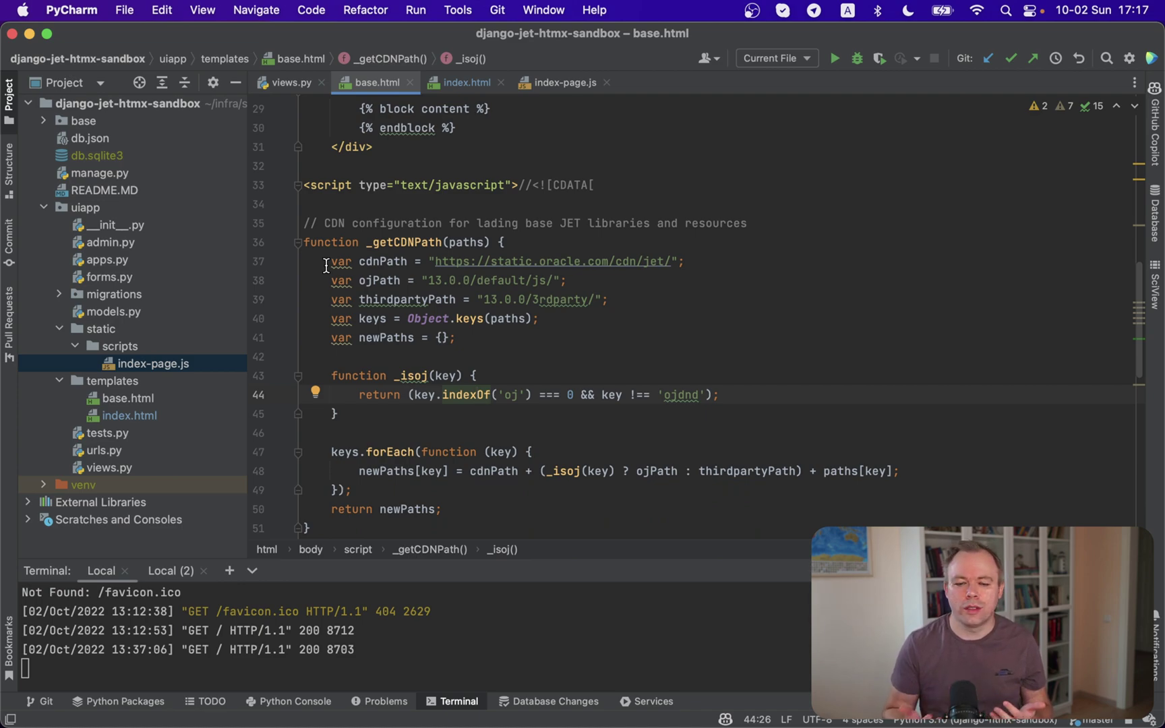
scroll(346, 323, "down", 5)
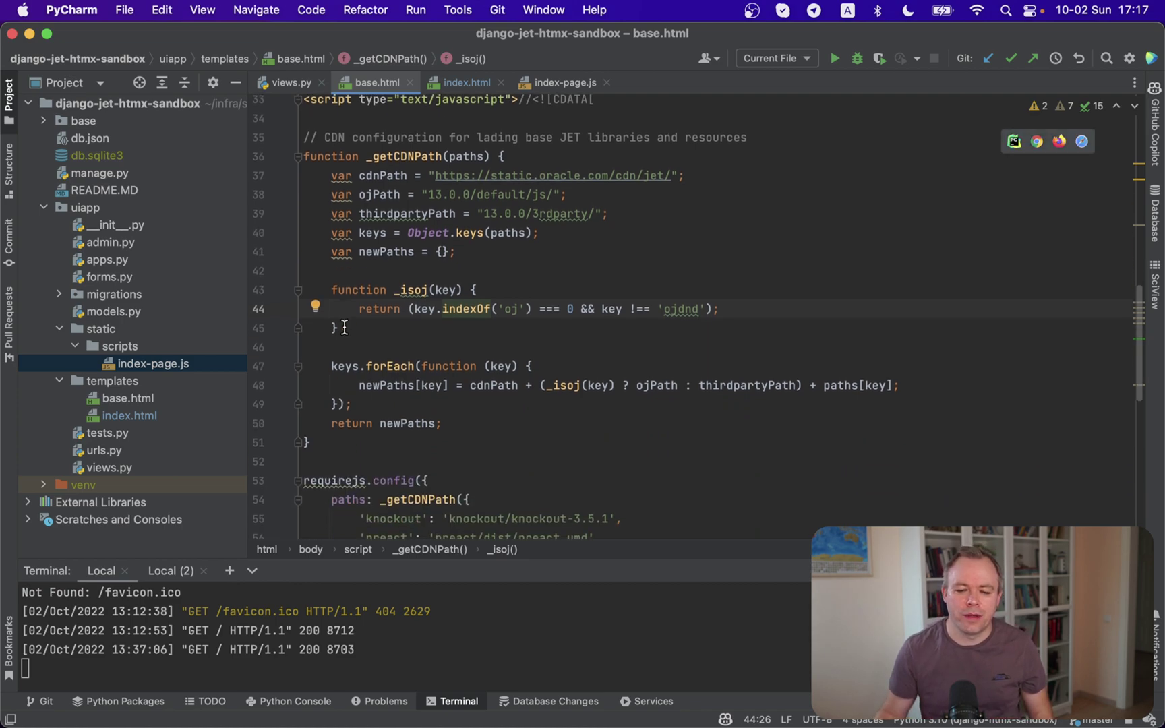
scroll(346, 323, "down", 5)
scroll(347, 326, "down", 3)
scroll(347, 326, "down", 3)
scroll(343, 327, "down", 2)
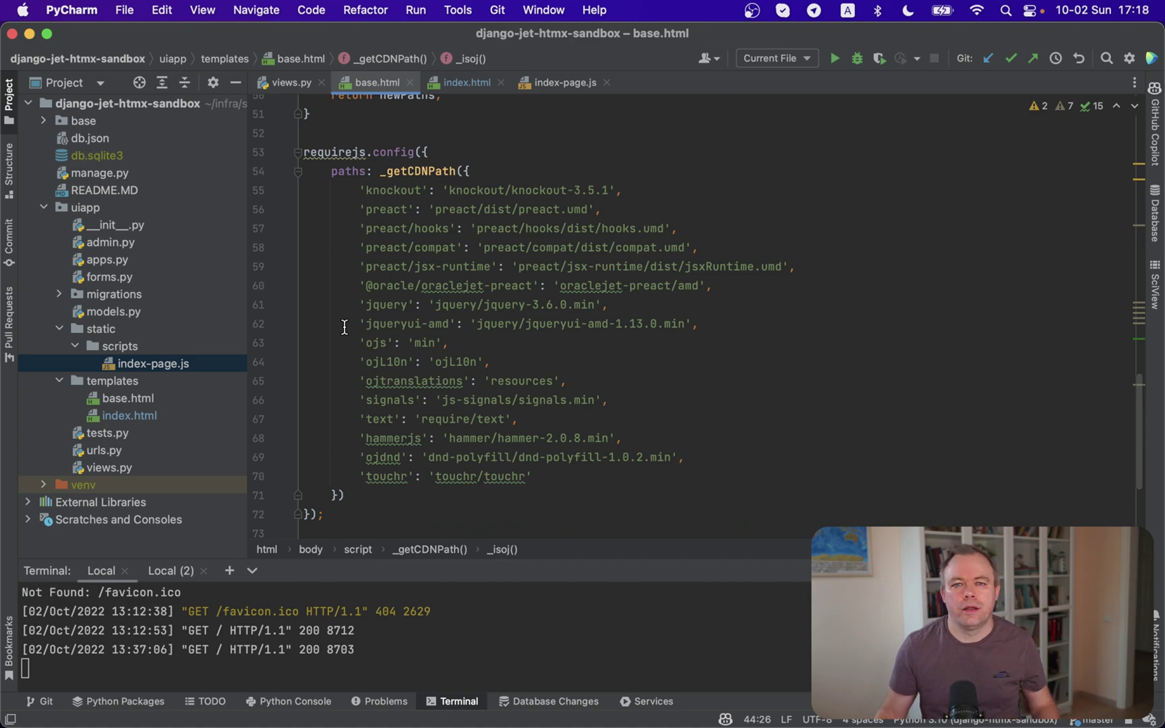
scroll(344, 327, "up", 1)
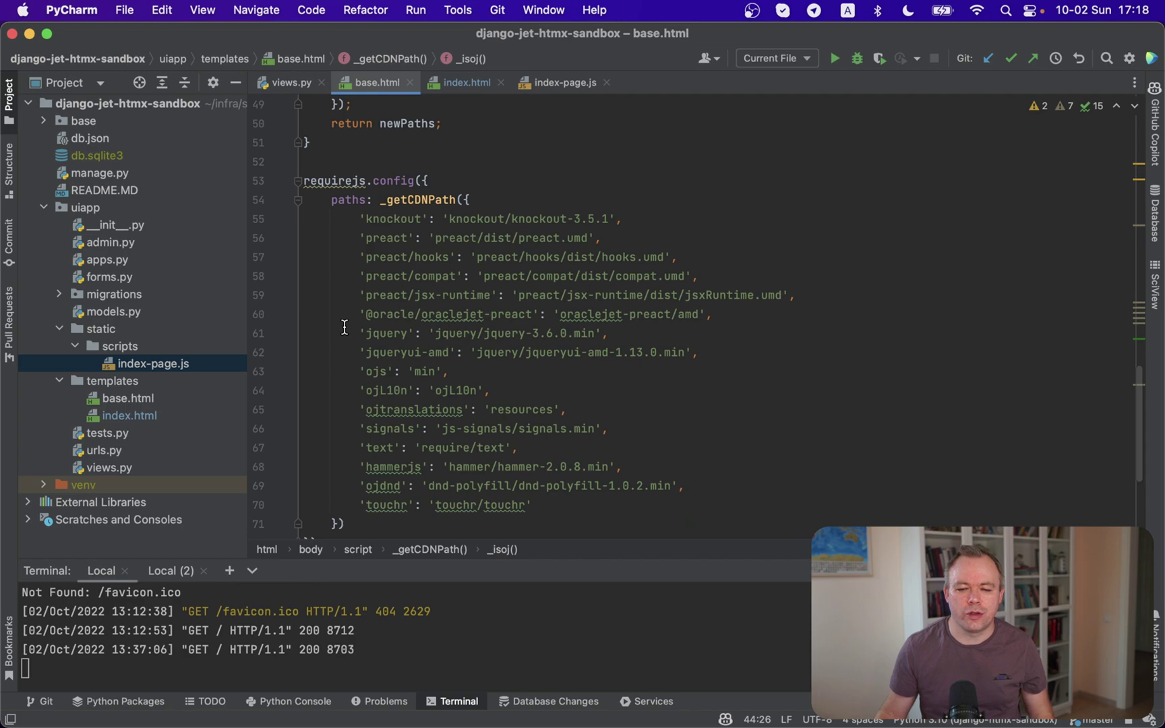
scroll(344, 326, "up", 5)
scroll(344, 327, "up", 5)
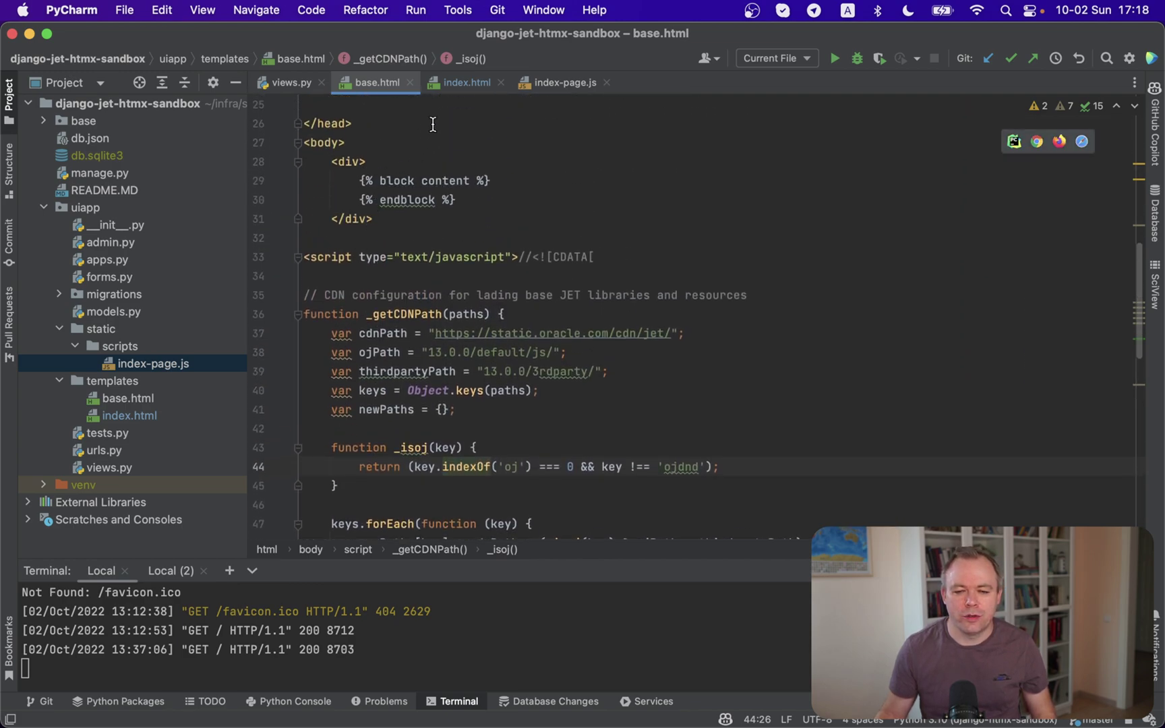
- In index.html, select the ten oj-table column definitions, First Name through Department
left_click(458, 88)
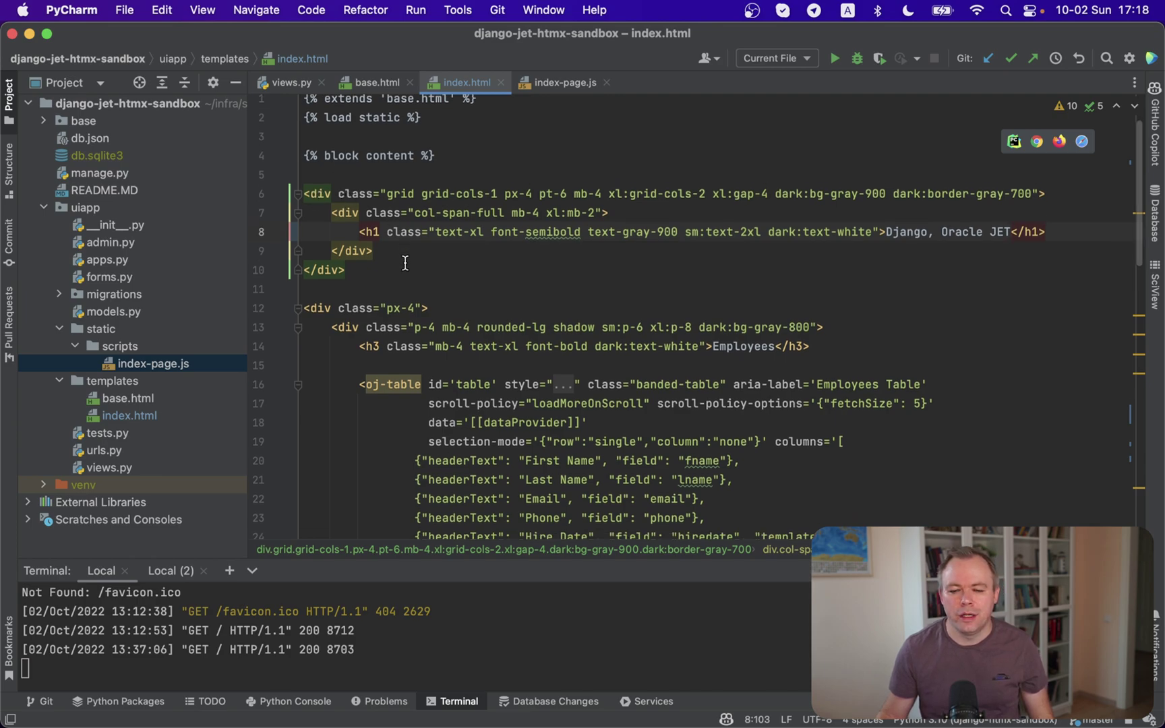
scroll(405, 263, "down", 2)
scroll(533, 235, "down", 3)
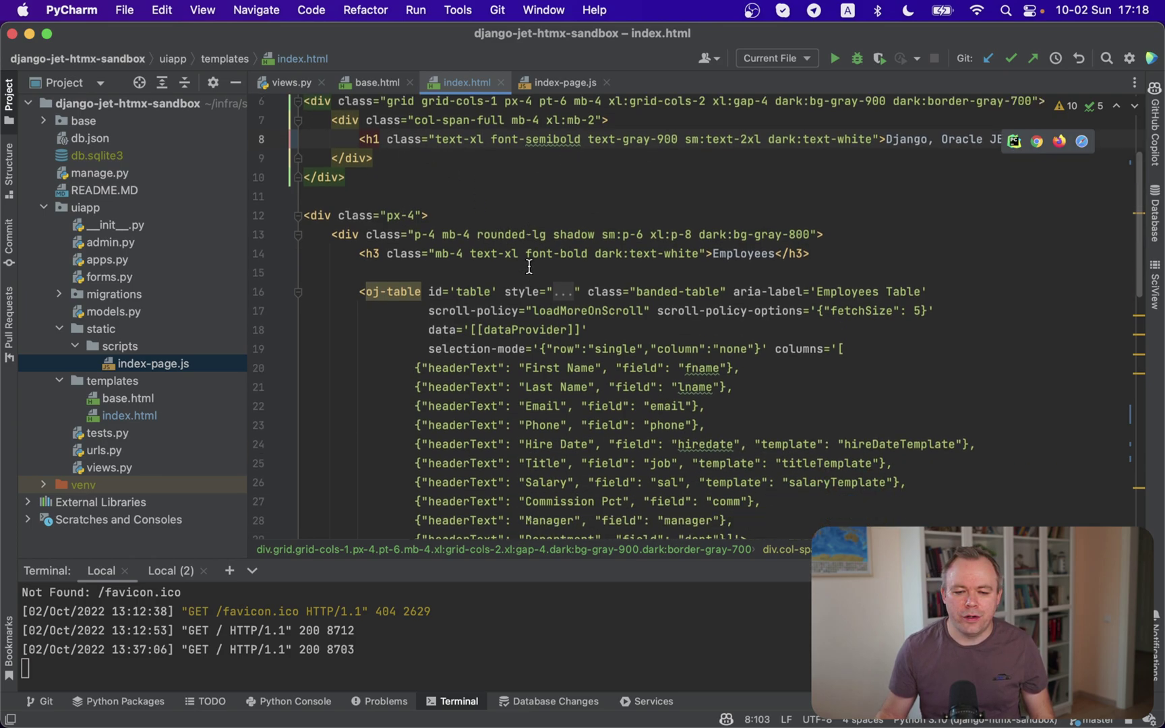
scroll(528, 267, "down", 2)
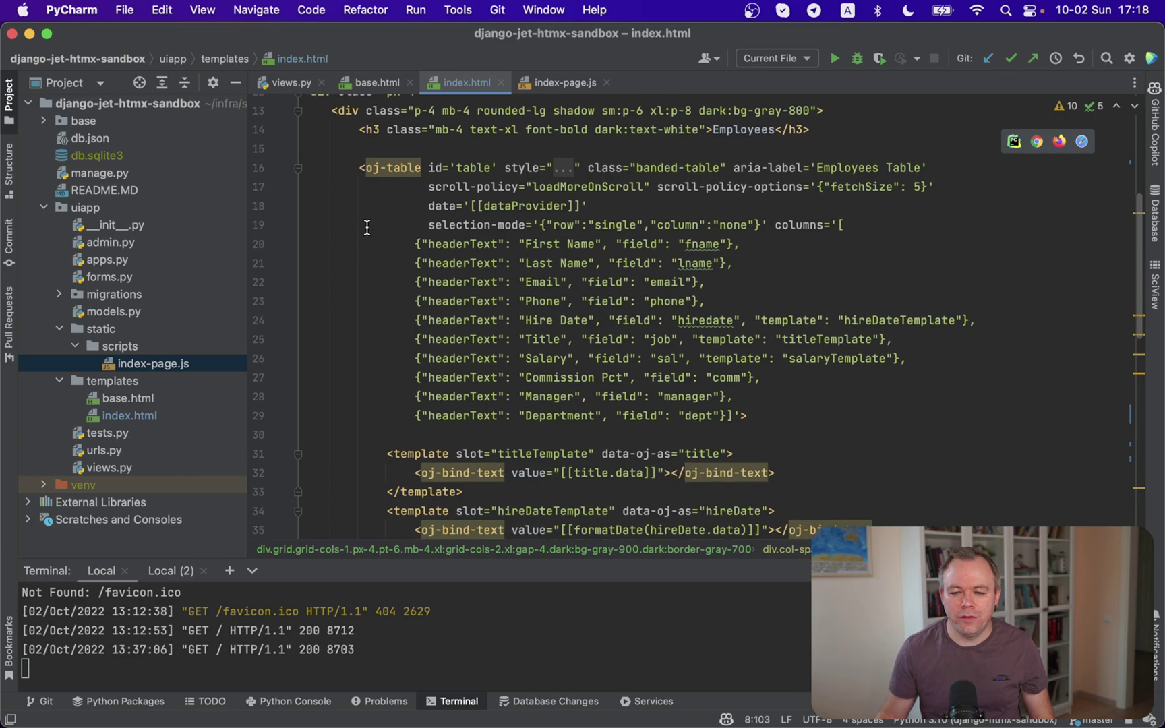
scroll(367, 218, "down", 2)
left_click_drag(357, 166, 349, 293)
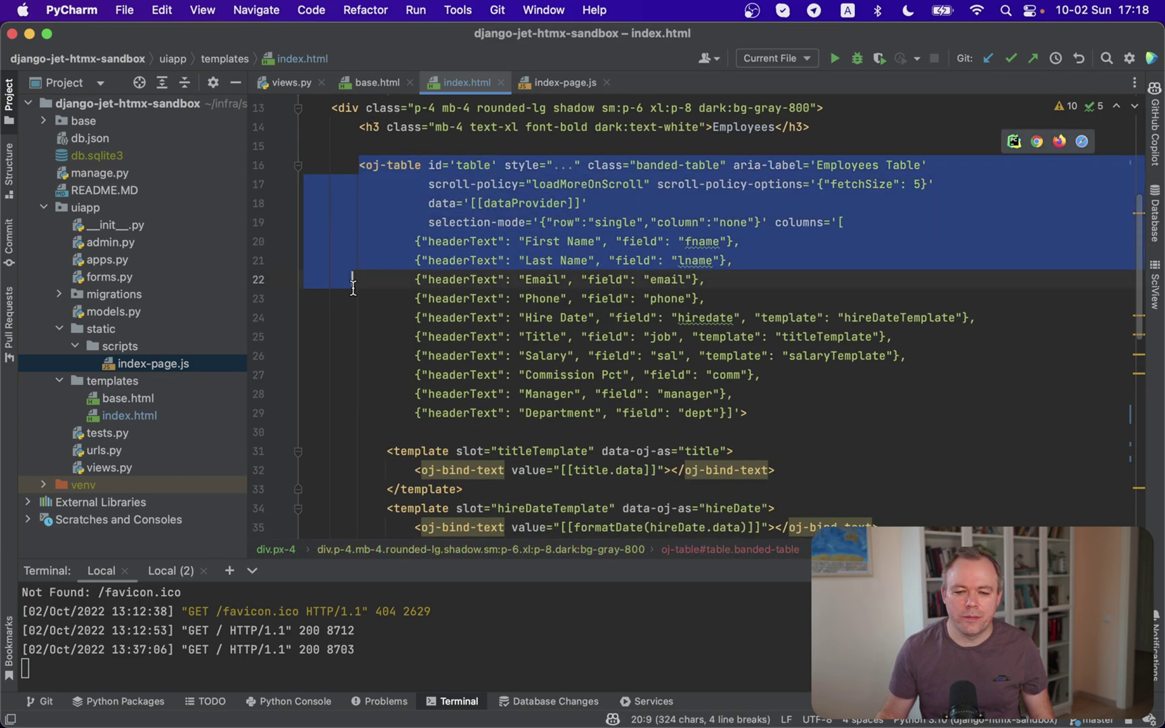
scroll(349, 293, "down", 5)
scroll(348, 293, "down", 2)
scroll(379, 297, "up", 5)
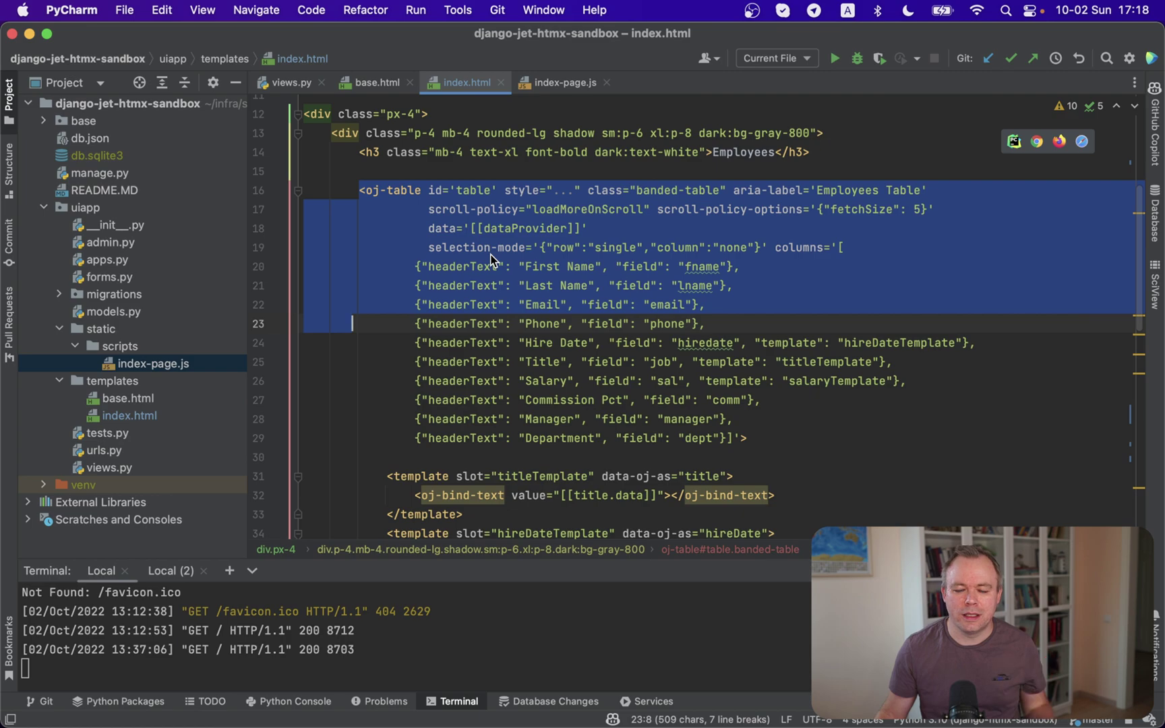
left_click(443, 286)
mouse_move(415, 268)
left_mouse_down()
mouse_move(840, 463)
mouse_move(840, 445)
left_mouse_up()
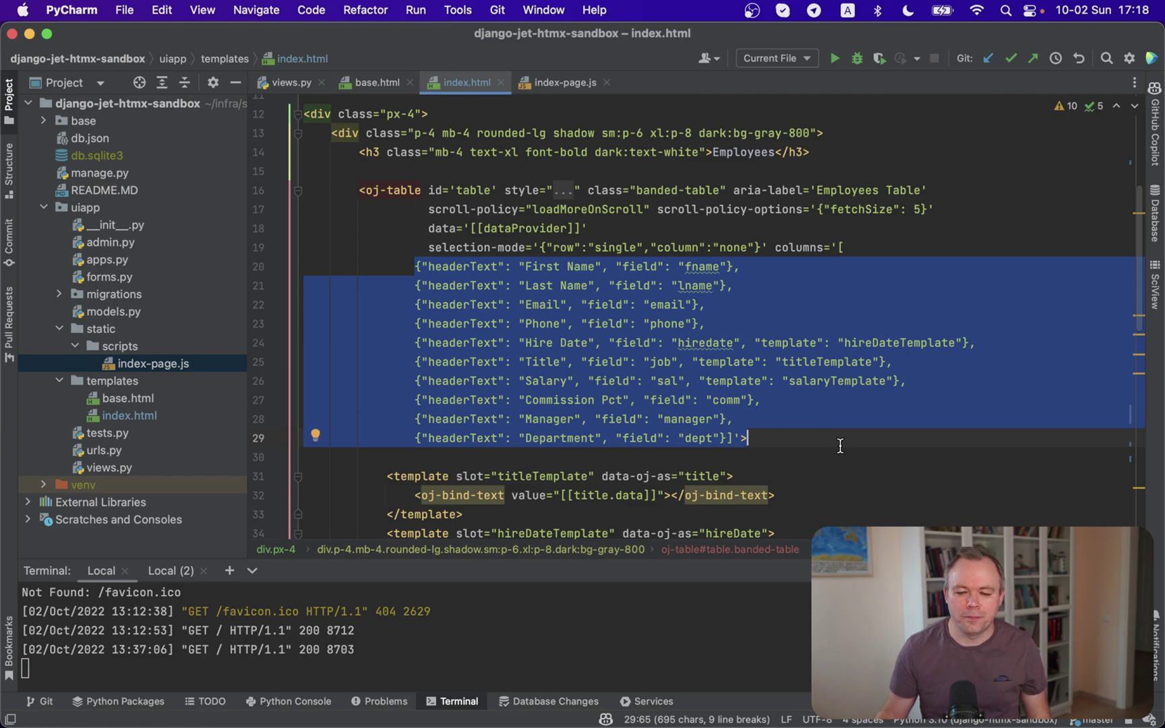
scroll(839, 445, "down", 1)
scroll(840, 445, "up", 1)
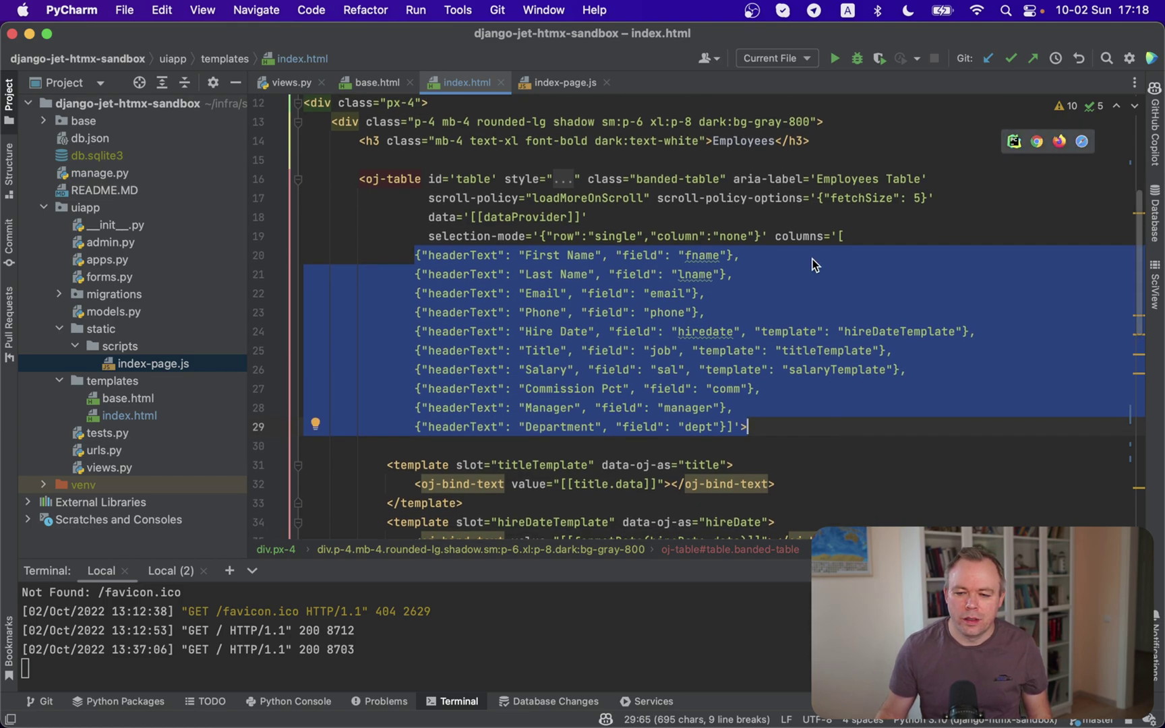
- Clear the column selection and highlight the dataProvider binding attribute in index.html
left_click(451, 199)
left_click_drag(428, 218, 592, 217)
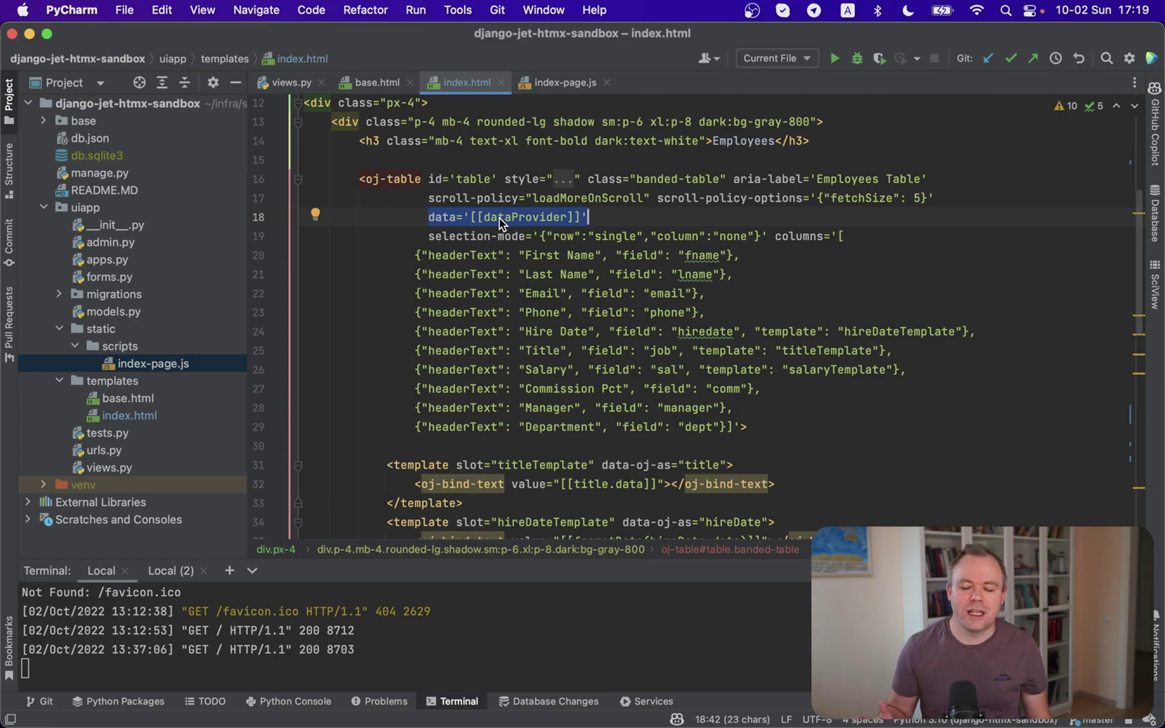
scroll(499, 217, "down", 3)
scroll(499, 218, "down", 2)
scroll(499, 218, "down", 2)
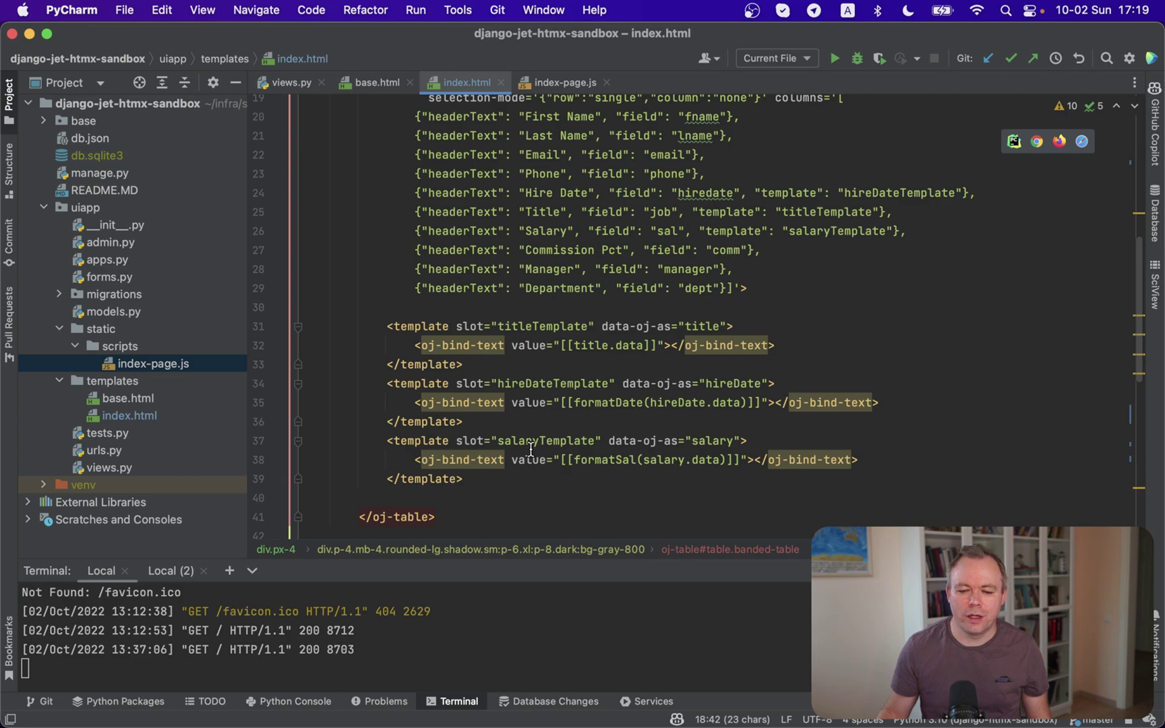
scroll(529, 453, "down", 4)
scroll(528, 452, "down", 4)
scroll(529, 452, "down", 5)
scroll(528, 452, "down", 5)
scroll(528, 453, "down", 2)
scroll(528, 453, "down", 1)
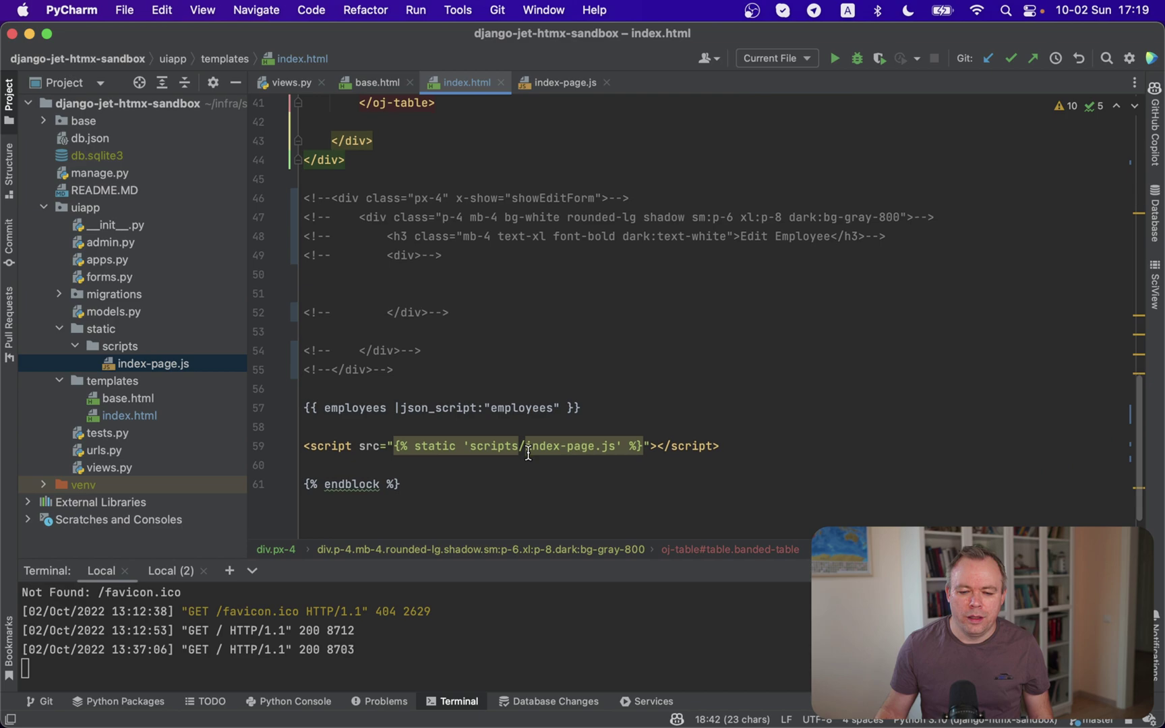
left_click(308, 408)
left_click_drag(306, 446, 739, 453)
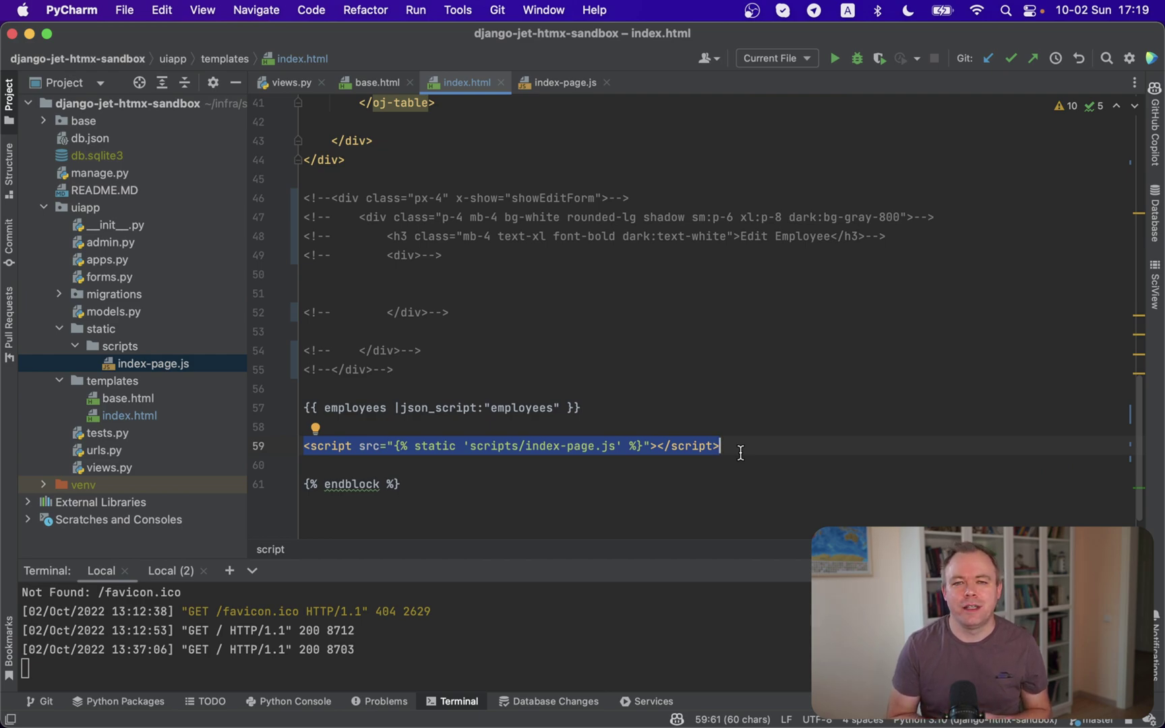
scroll(740, 452, "up", 3)
scroll(741, 453, "up", 5)
scroll(740, 452, "up", 3)
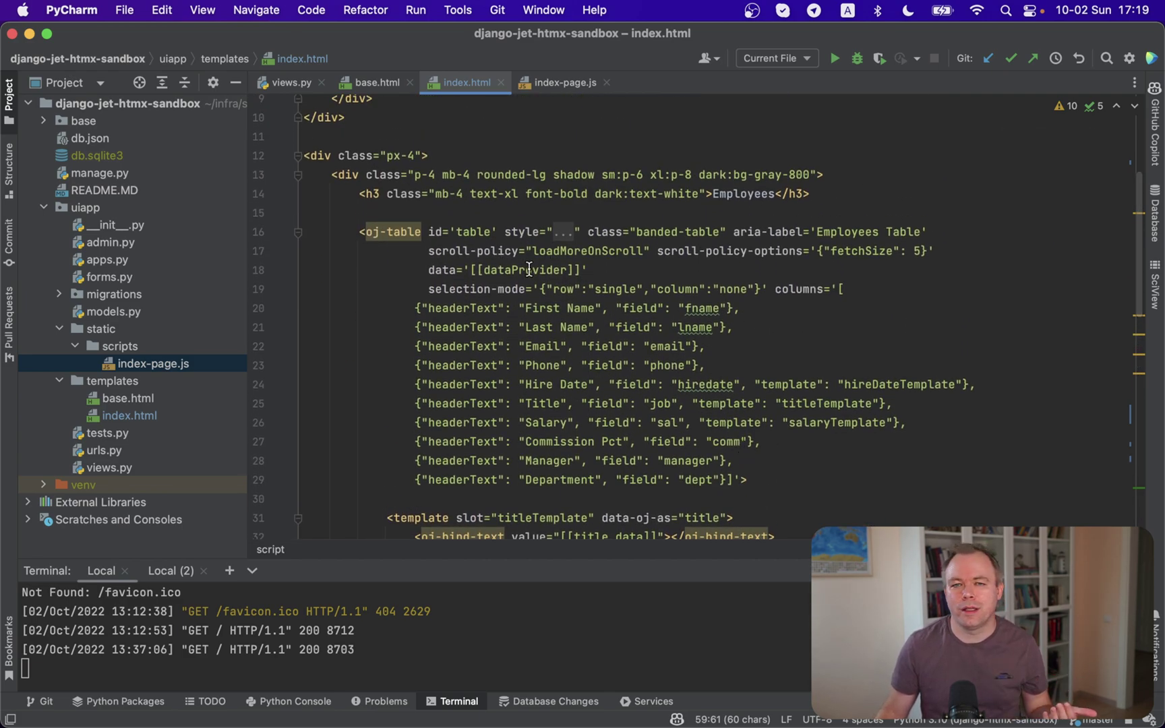
scroll(528, 269, "down", 5)
scroll(528, 269, "down", 5)
scroll(528, 269, "down", 3)
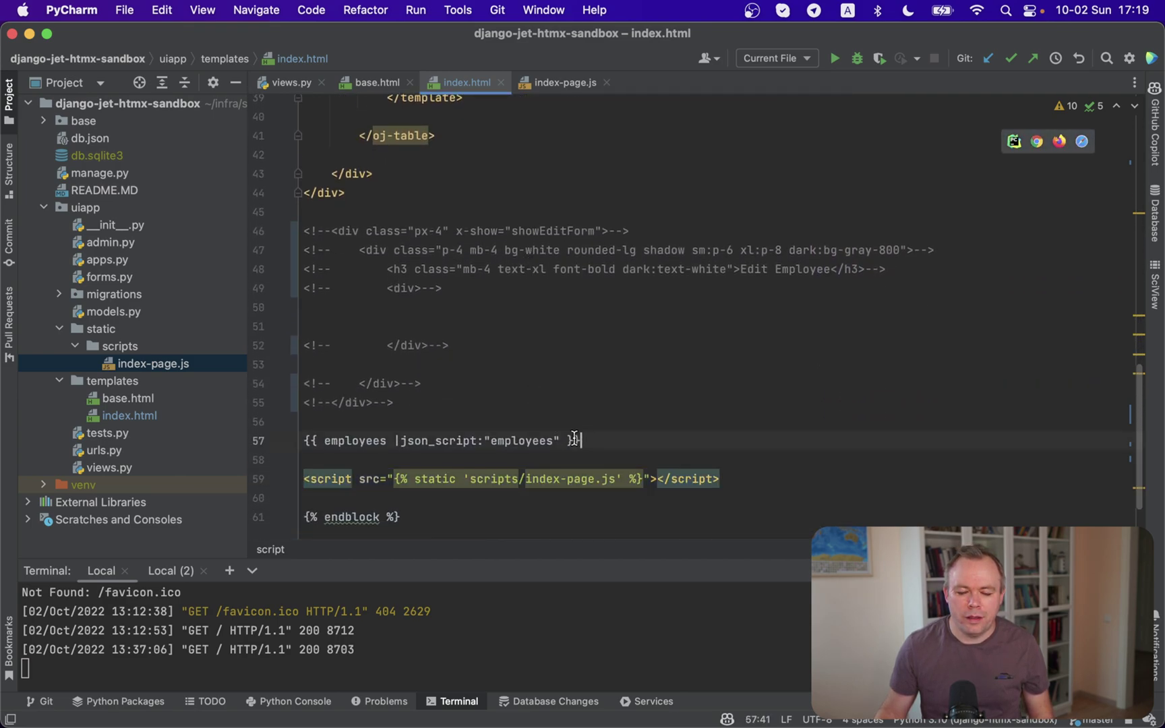
left_click_drag(580, 441, 297, 440)
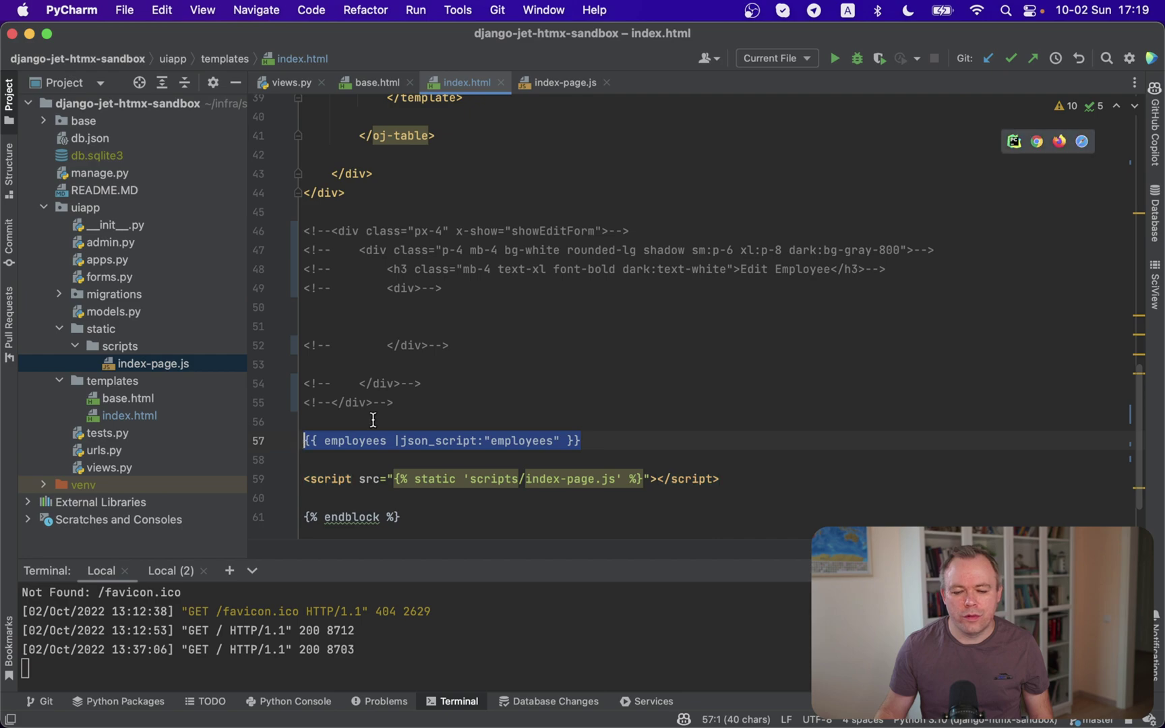
scroll(515, 420, "down", 3)
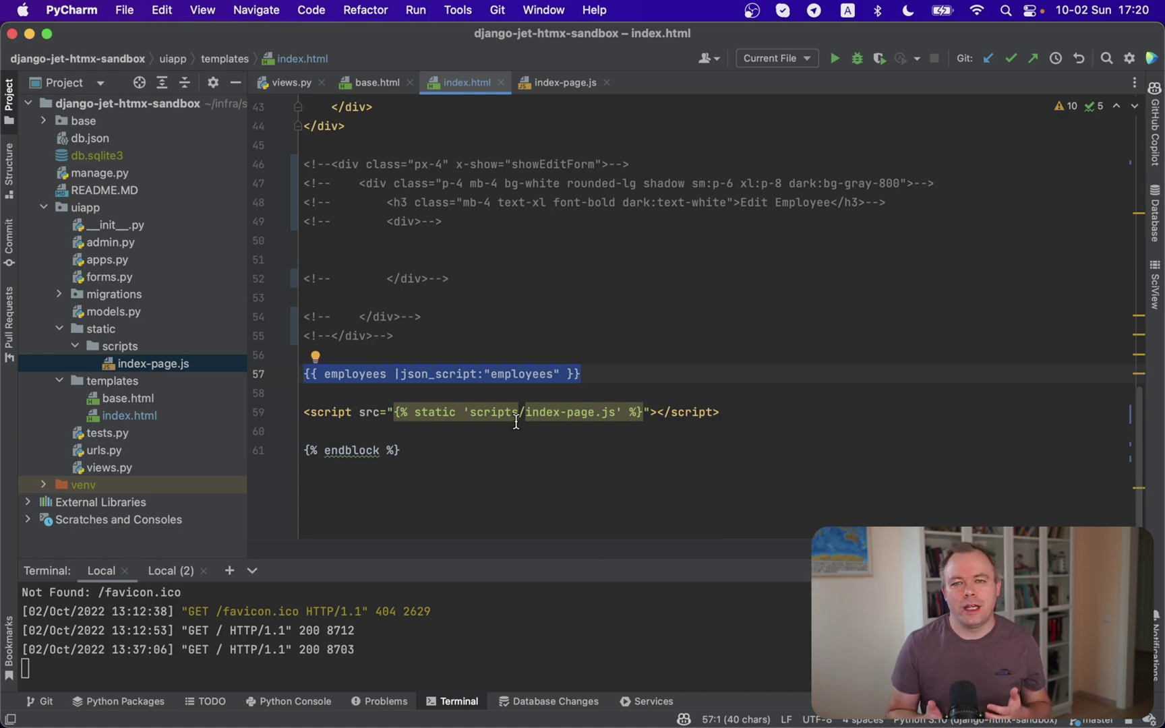
left_click(362, 373)
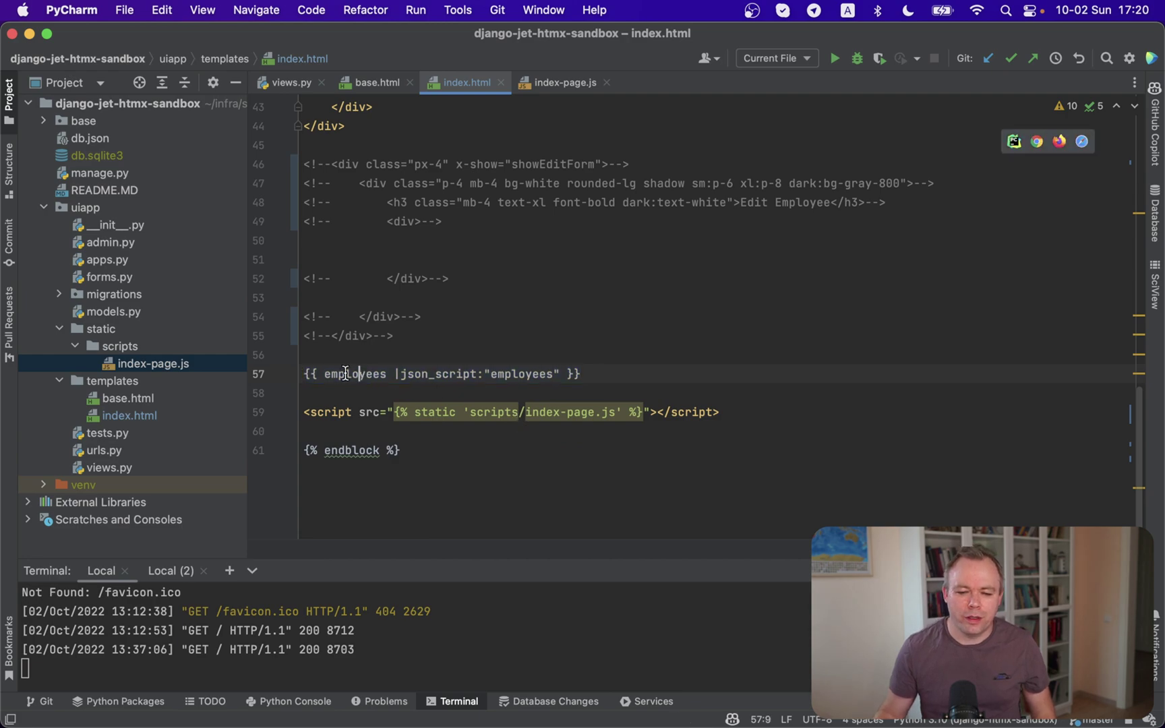
left_click_drag(305, 374, 591, 373)
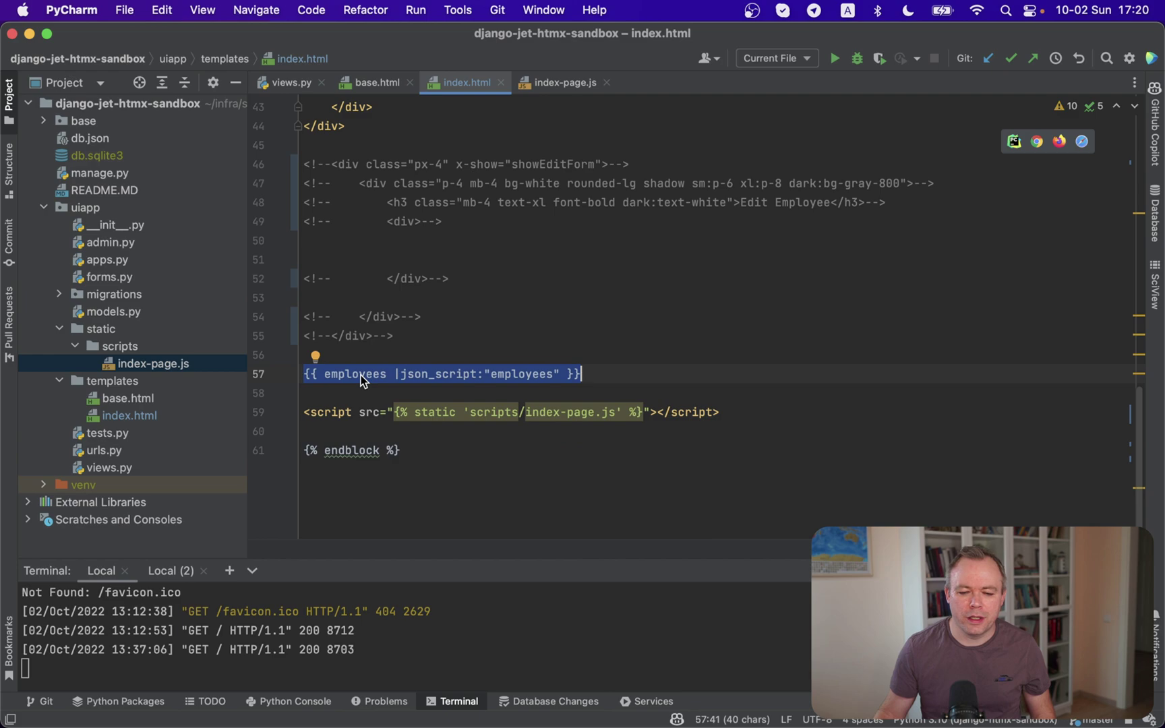
double_click(361, 375)
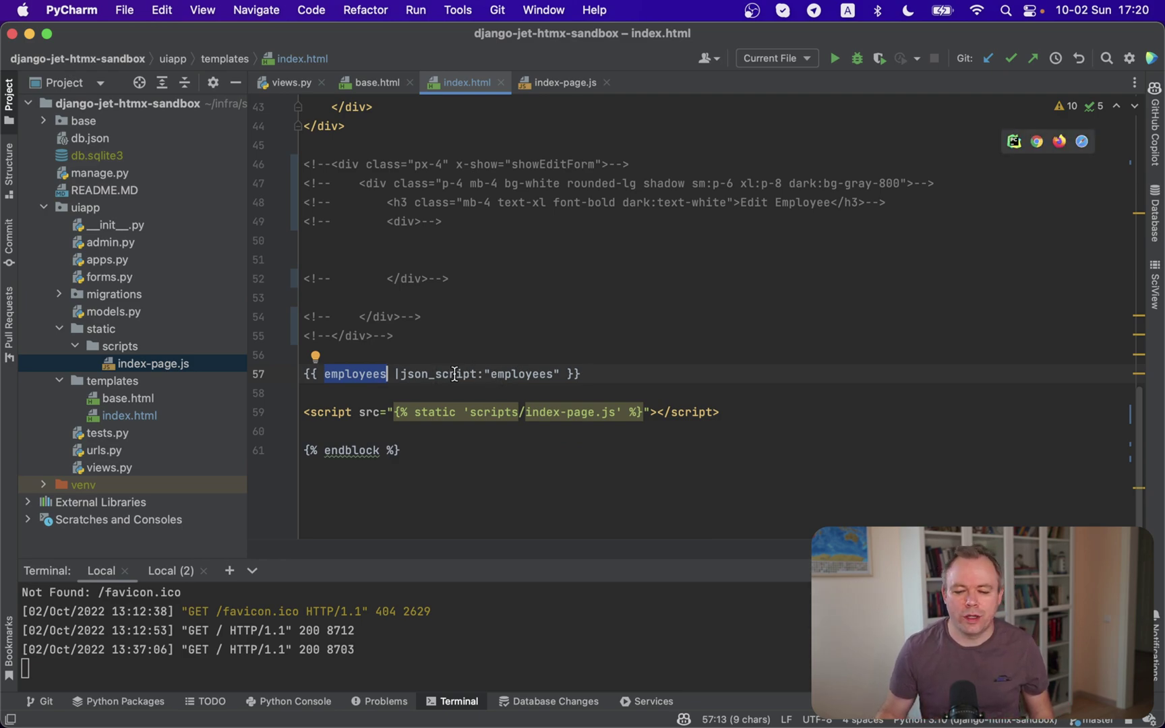
double_click(517, 375)
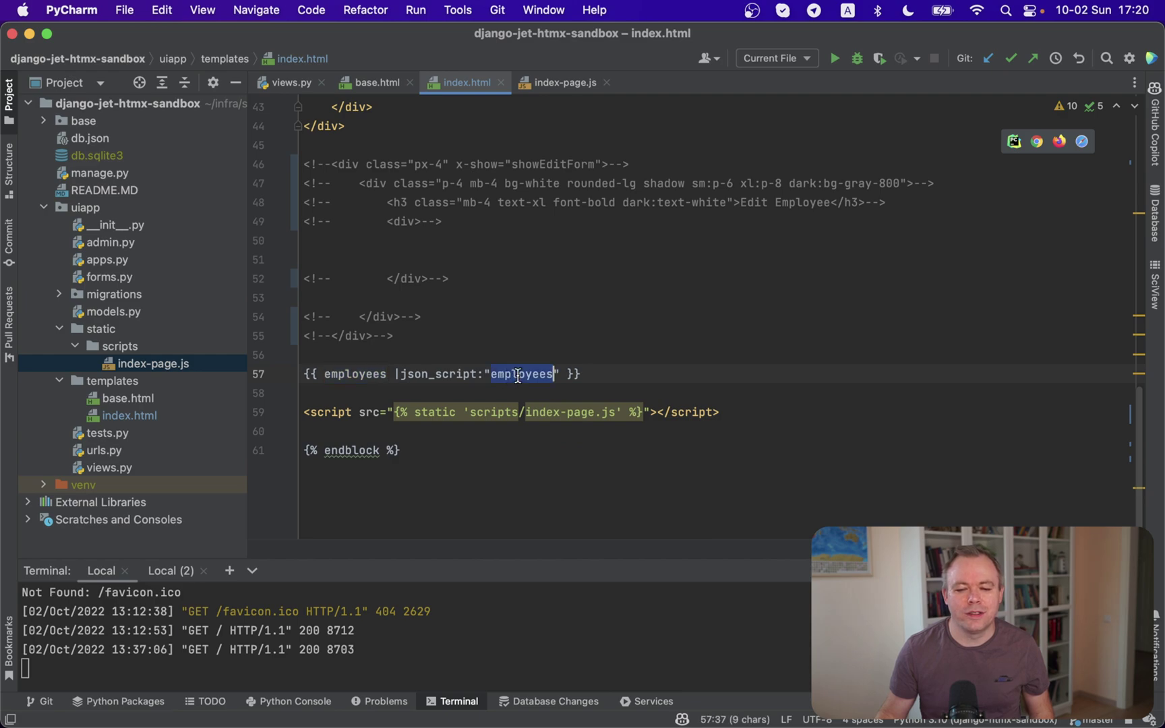
double_click(420, 372)
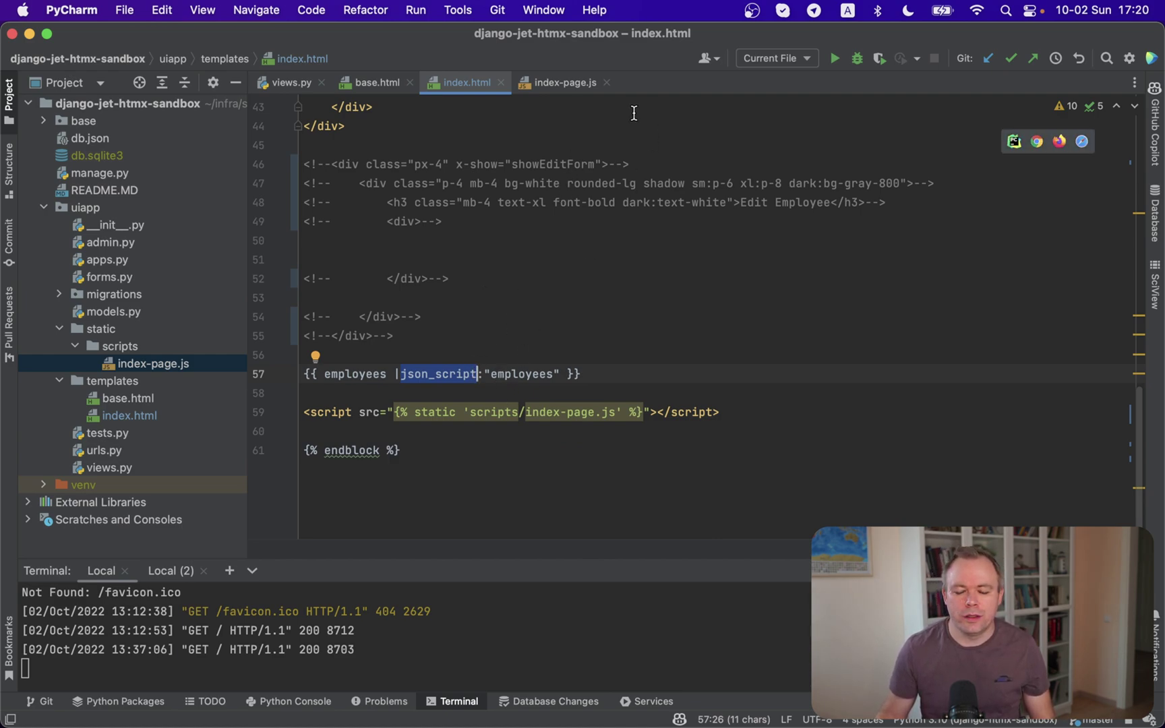
- Highlight index-page.js's employeesArray JSON.parse line, then return to index.html
left_click(561, 85)
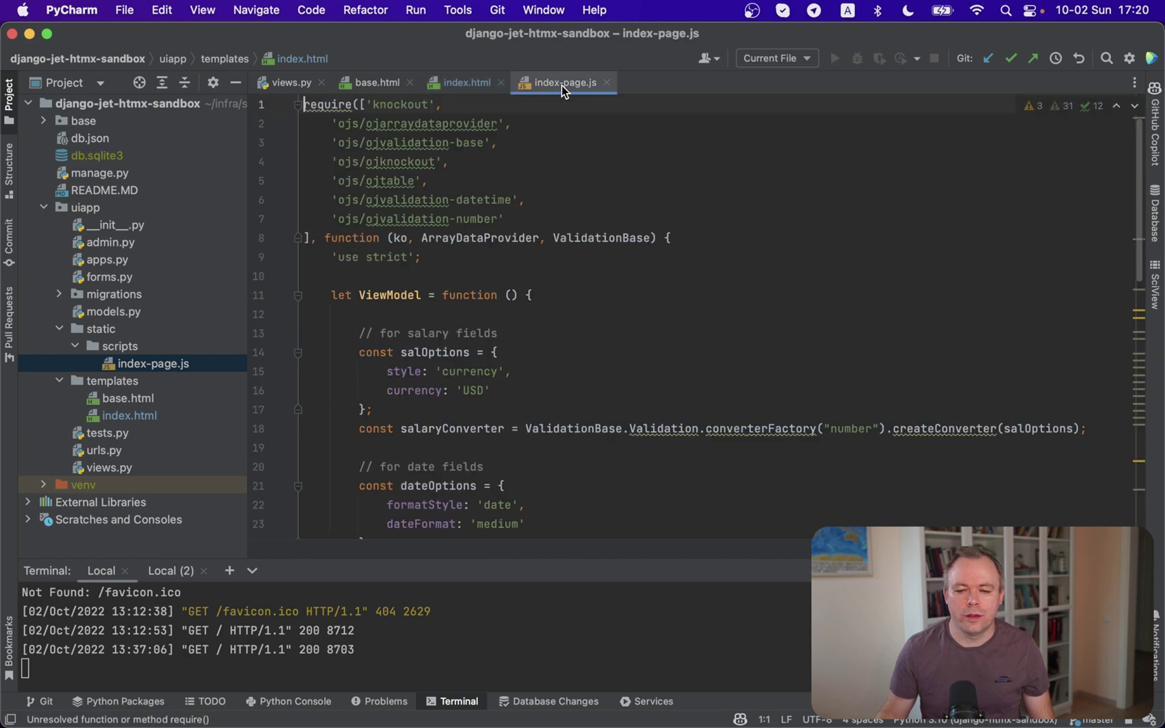
scroll(485, 184, "down", 1)
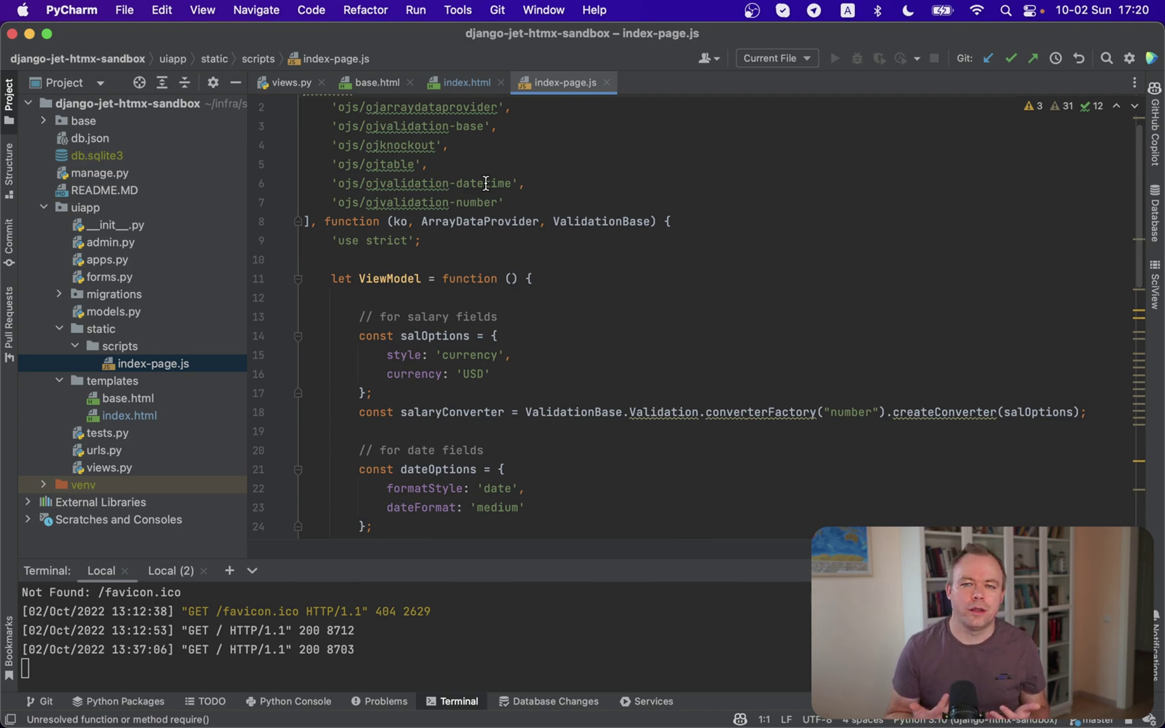
scroll(486, 183, "down", 4)
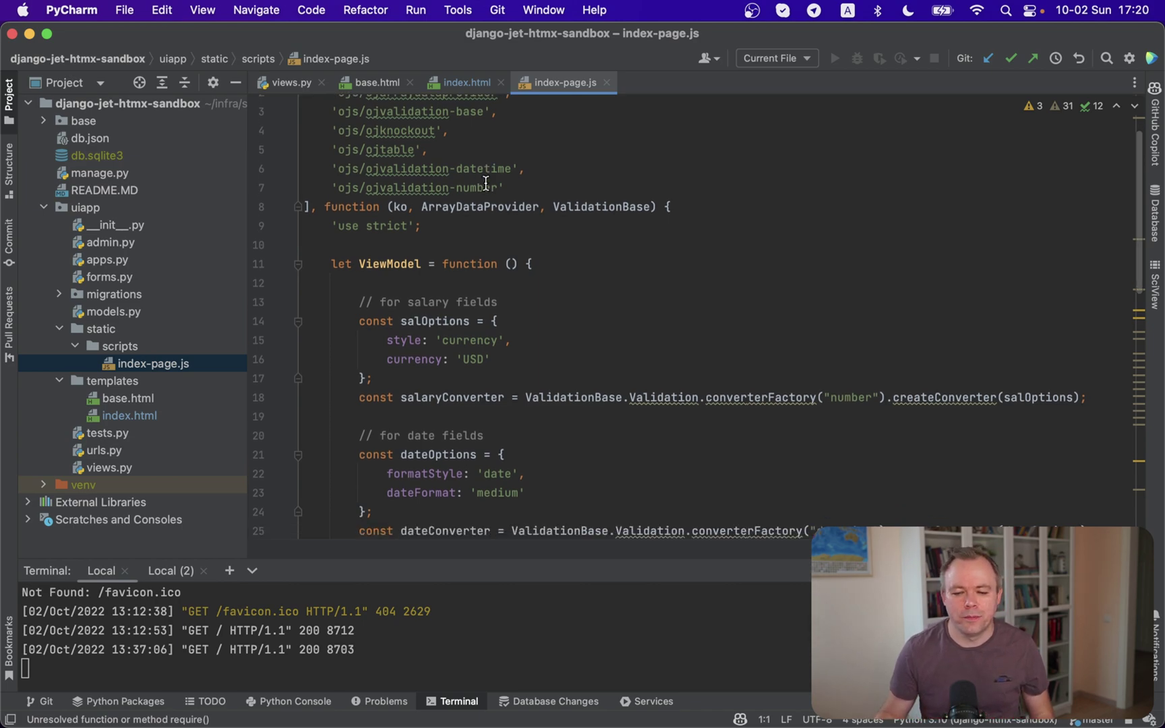
scroll(485, 182, "down", 4)
scroll(486, 183, "down", 5)
scroll(486, 183, "down", 4)
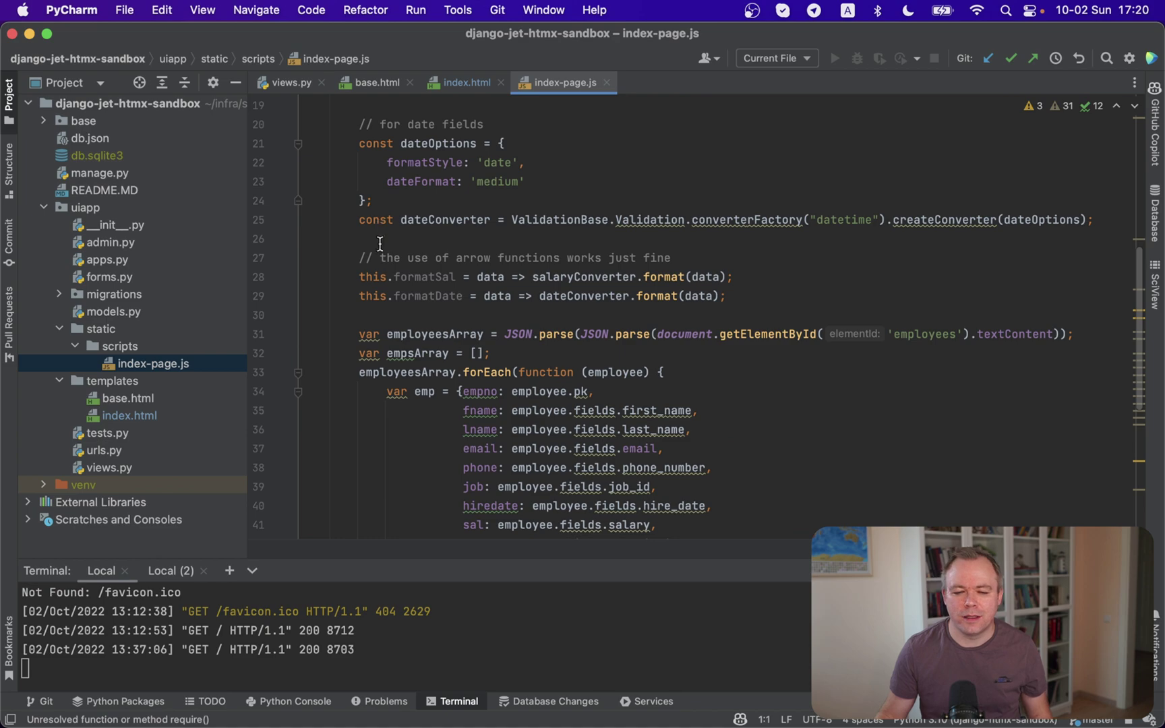
left_click_drag(358, 334, 1098, 340)
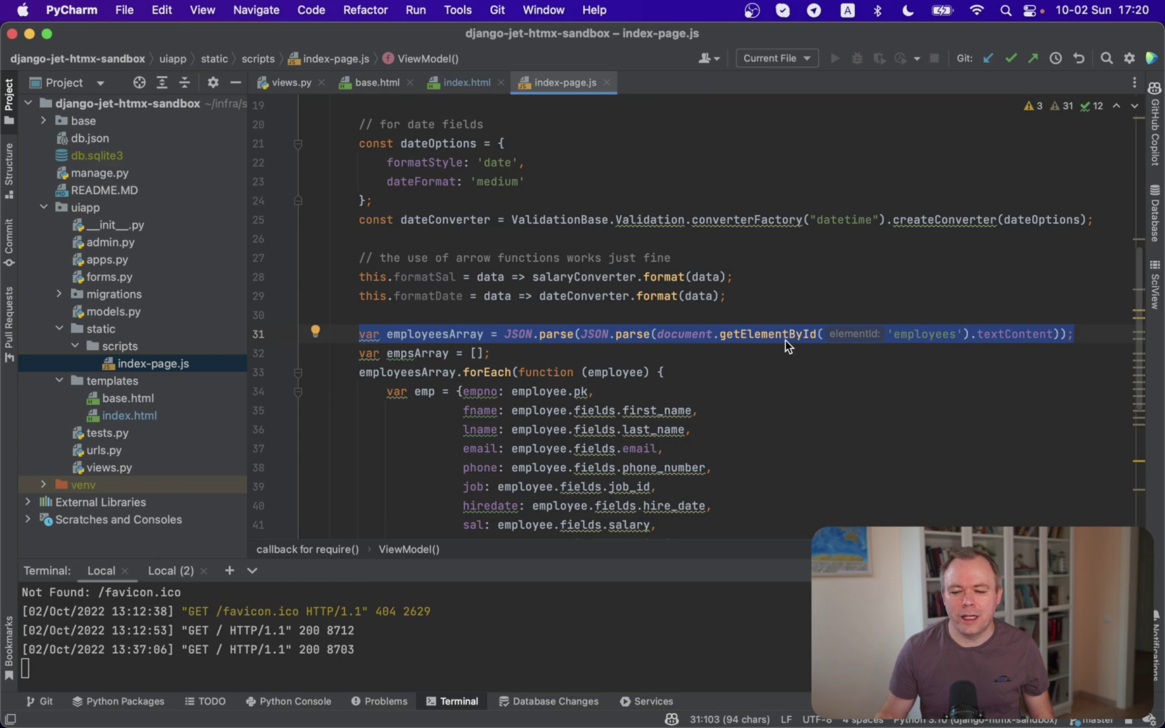
left_click(457, 82)
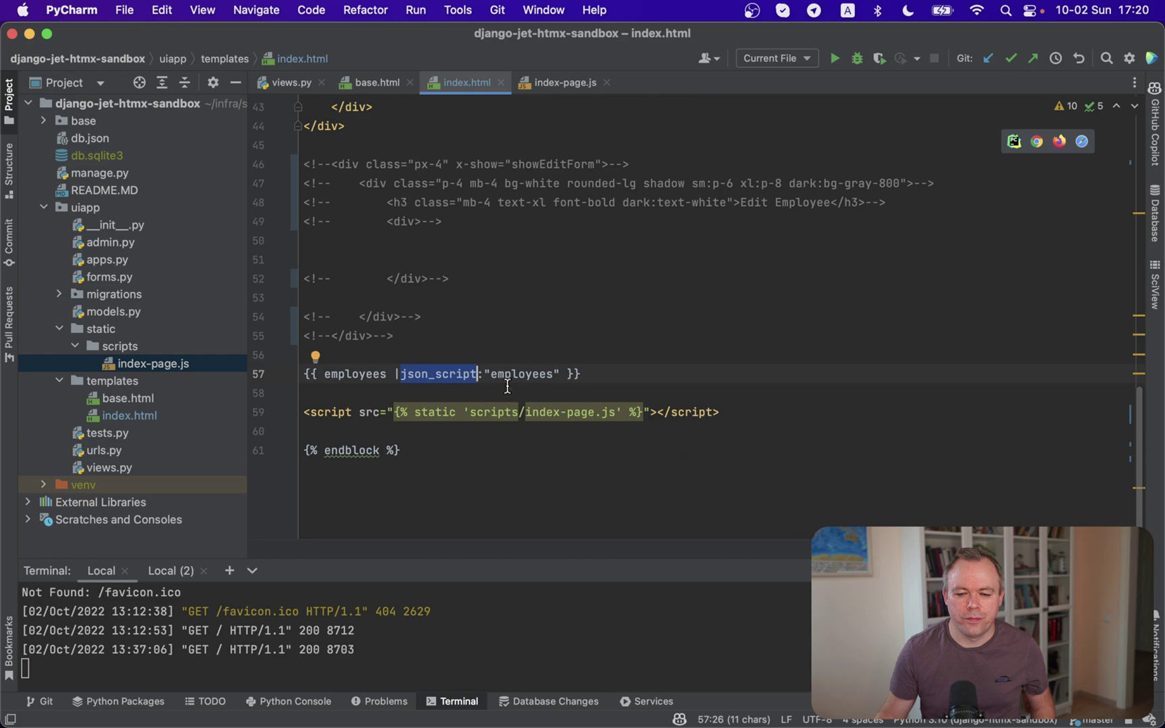
- Switch back to index-page.js at the employeesArray double JSON.parse line
left_click(557, 84)
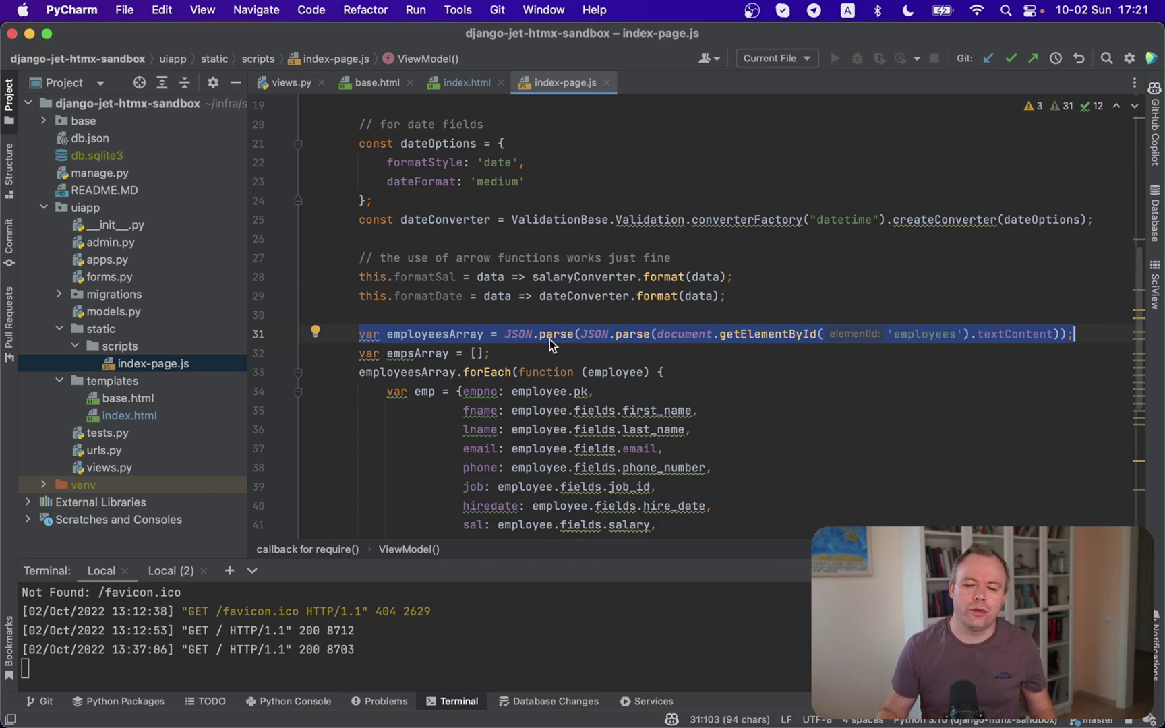
scroll(520, 339, "down", 4)
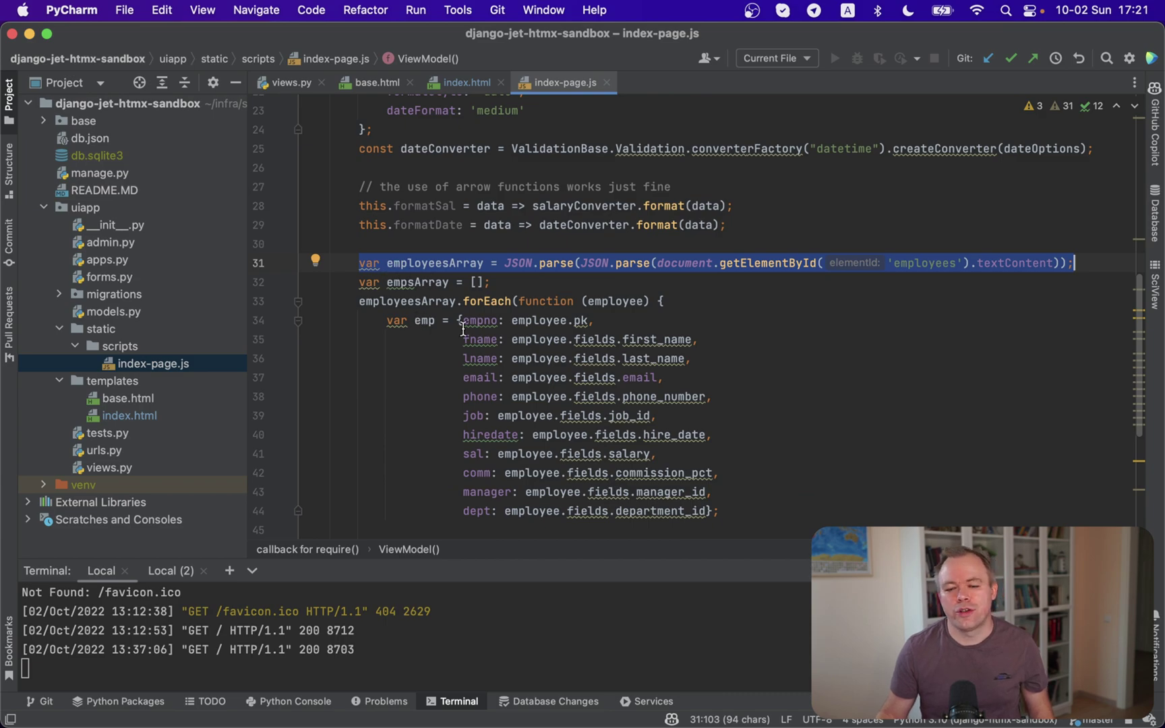
scroll(475, 335, "down", 5)
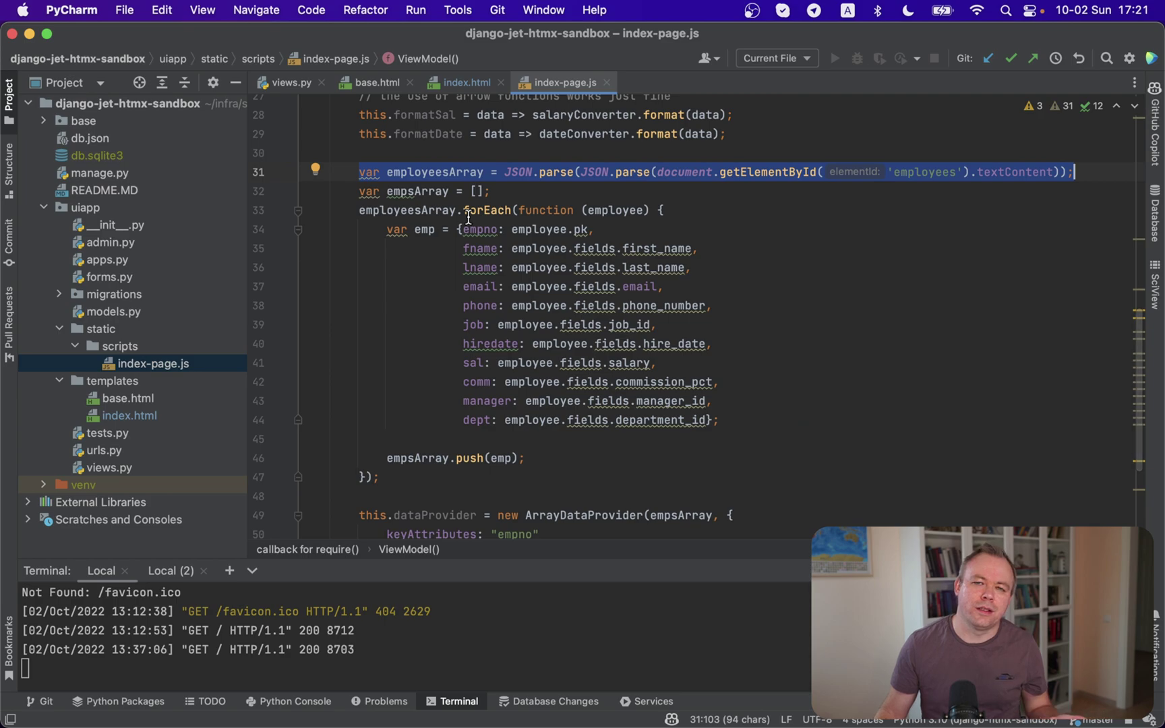
- Highlight employeesArray in the forEach loop that maps employee records into empsArray
double_click(406, 210)
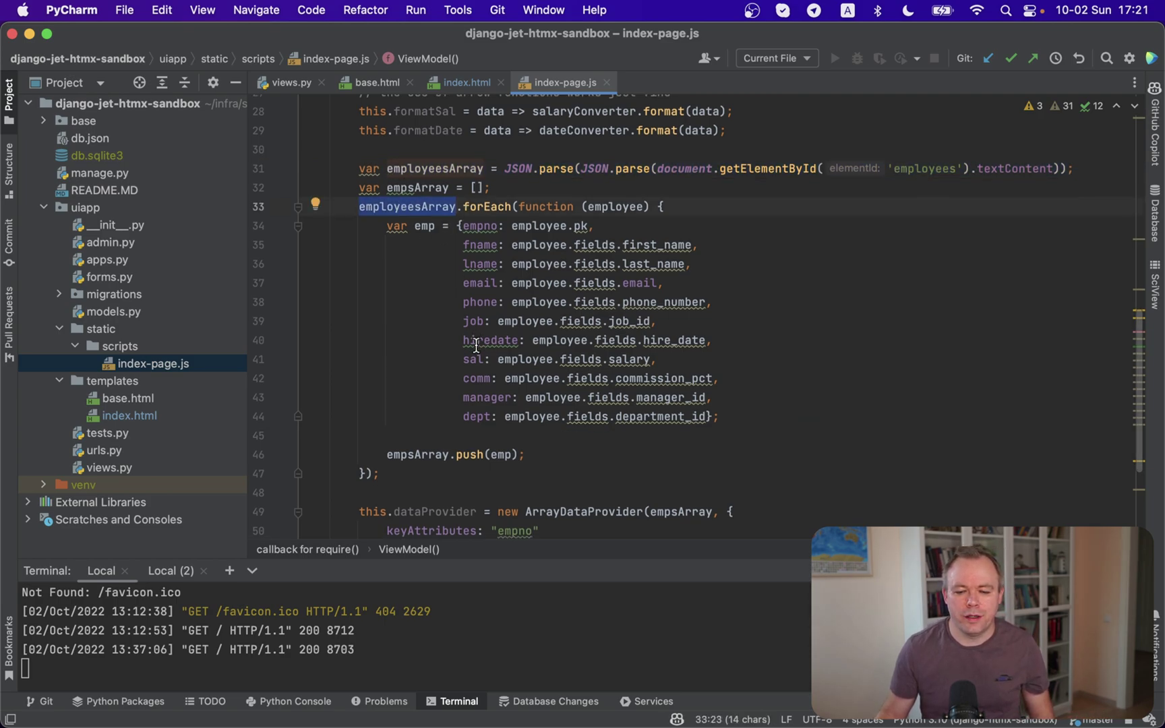
scroll(476, 346, "down", 4)
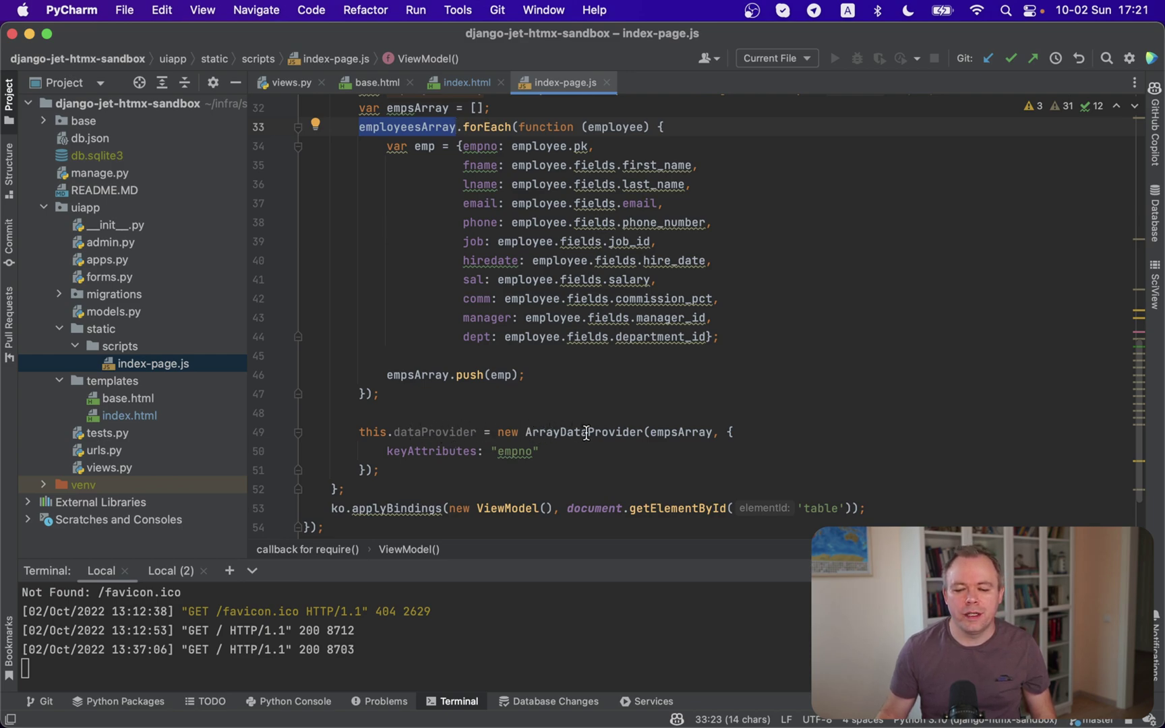
scroll(588, 433, "up", 4)
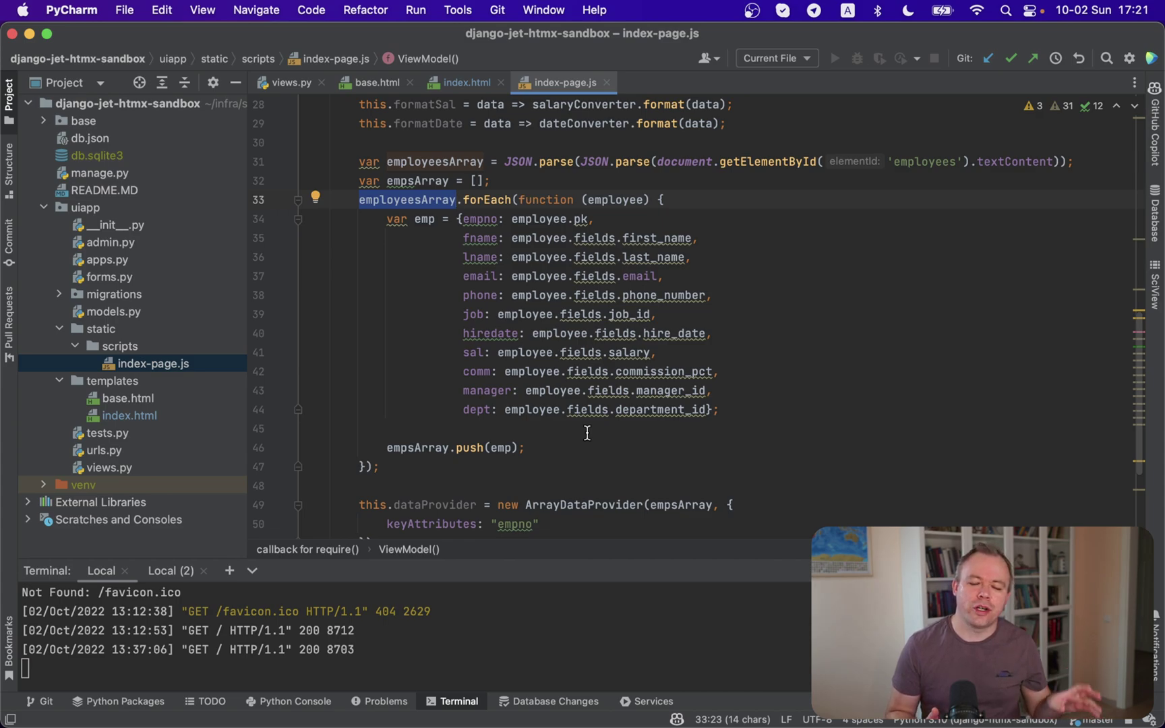
- Glance at index.html, then return to index-page.js's employeesArray.forEach loop
left_click(467, 82)
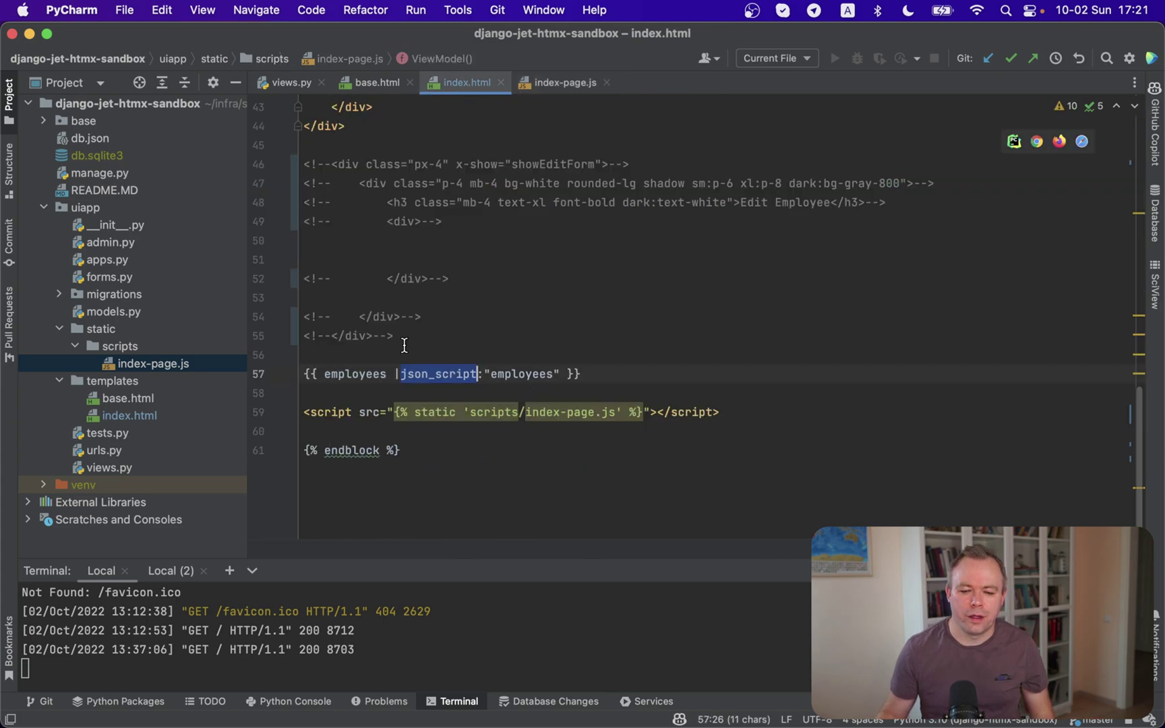
left_click(551, 80)
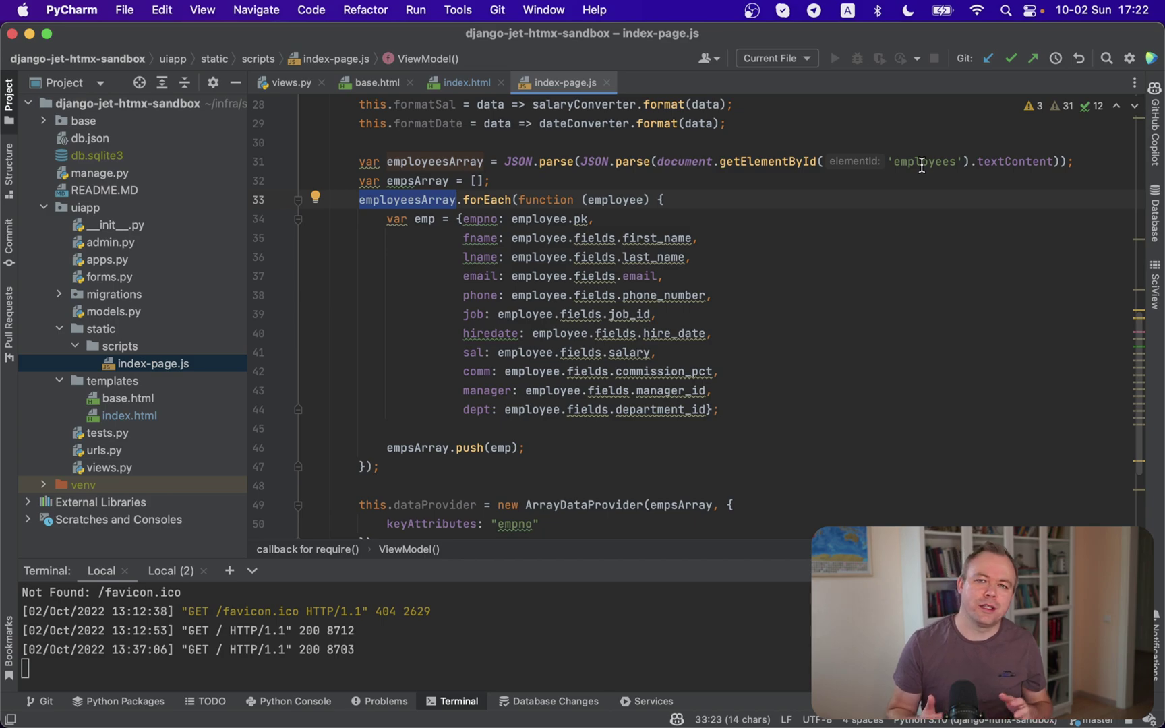
scroll(921, 165, "down", 4)
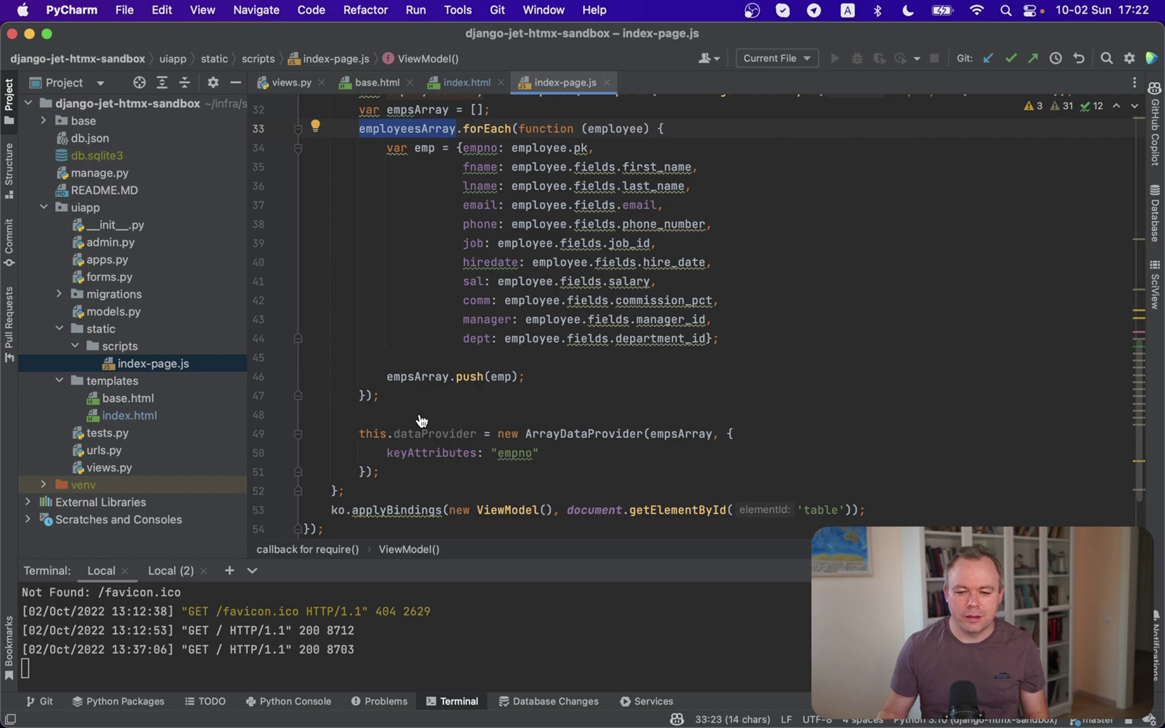
- Switch to Chrome showing the Employees table of five programmers sorted by salary
key("super+Tab")
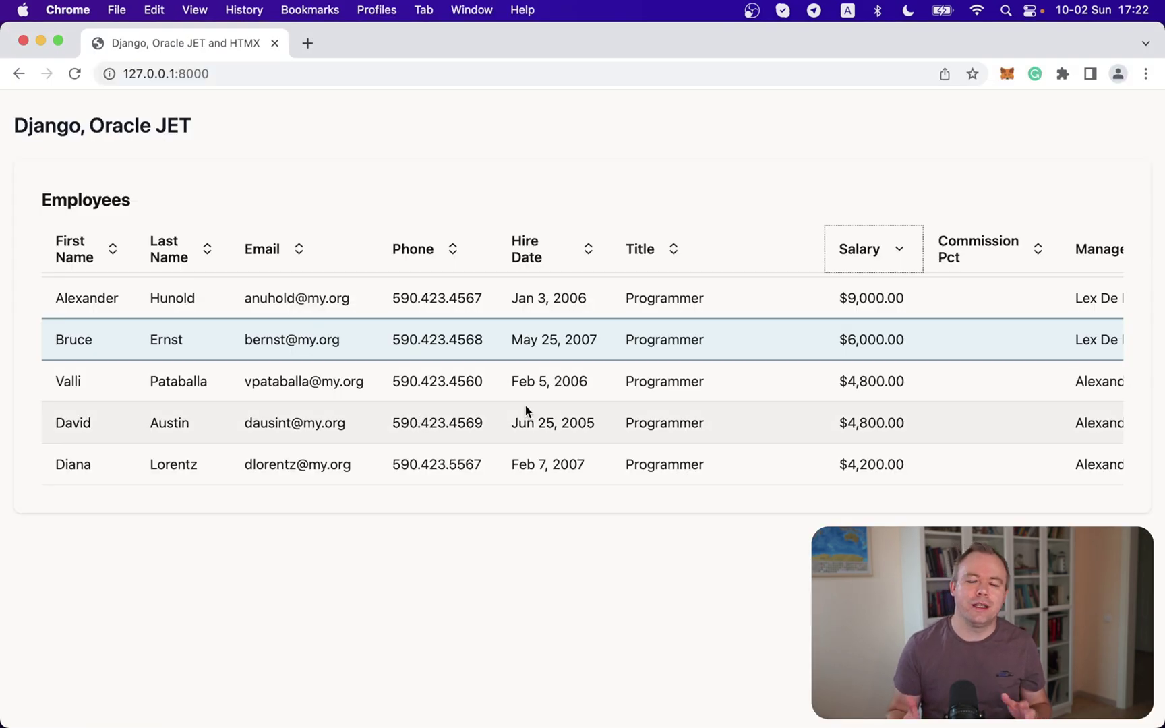